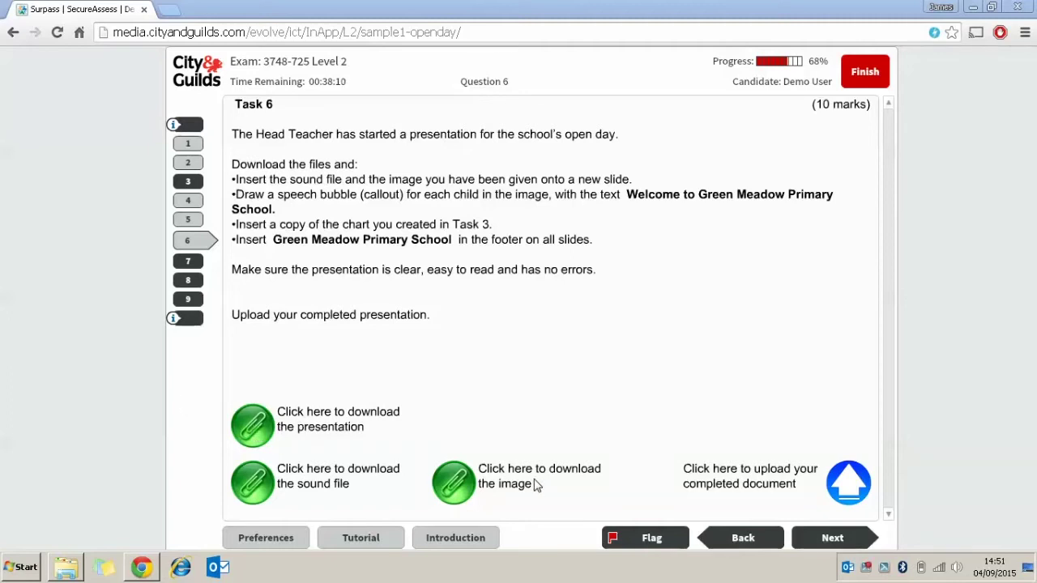
# Open the presentation 716P726S1C9T1.ppt from the exam folder in PowerPoint and enable editing
pyautogui.click(65, 568)
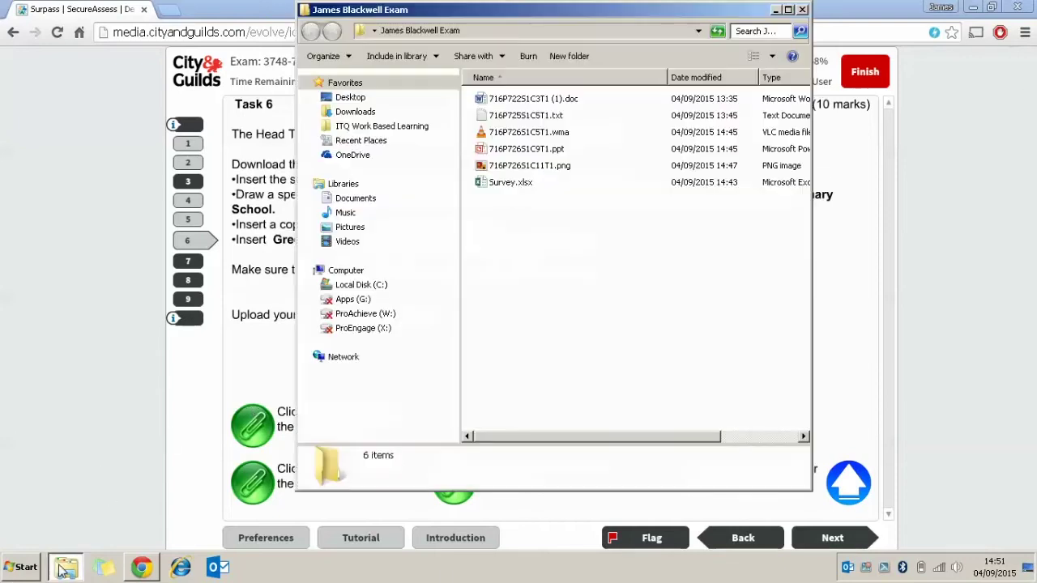
pyautogui.click(517, 149)
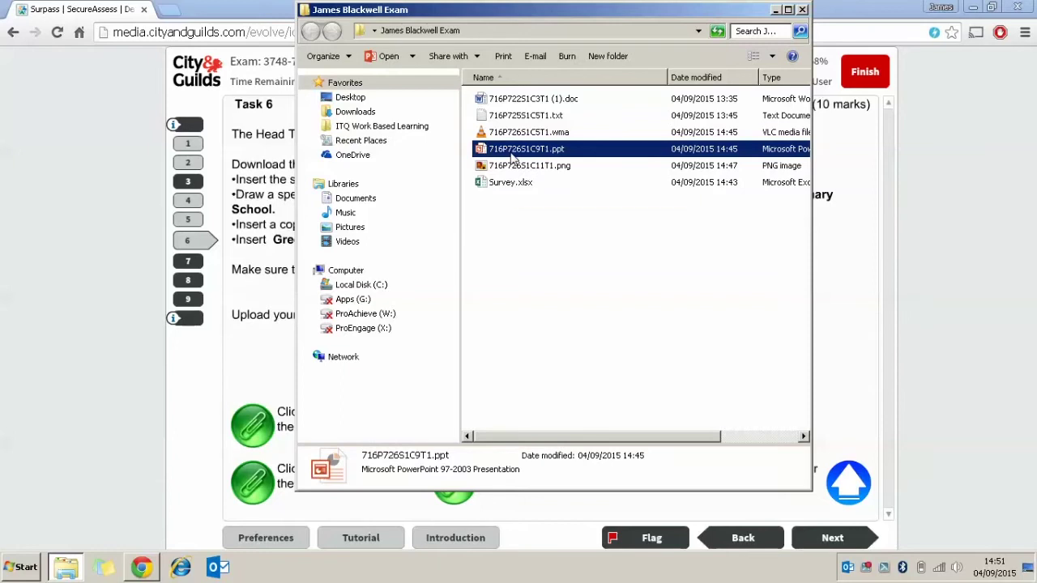
pyautogui.doubleClick(514, 150)
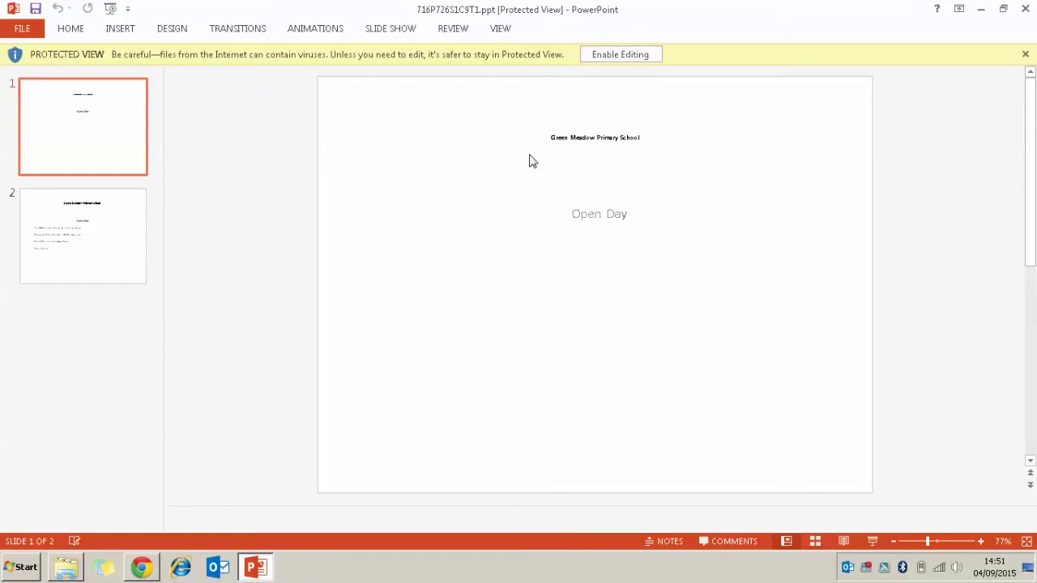
pyautogui.click(618, 54)
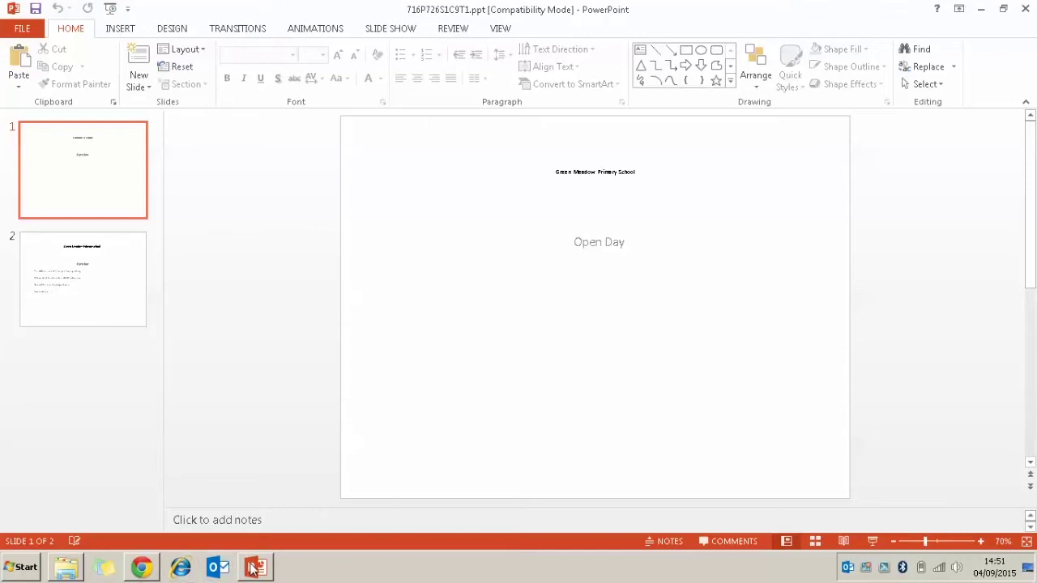
# Check the Task 6 instructions in the browser, and add a new blank slide after slide 2 of the presentation
pyautogui.moveTo(252, 570)
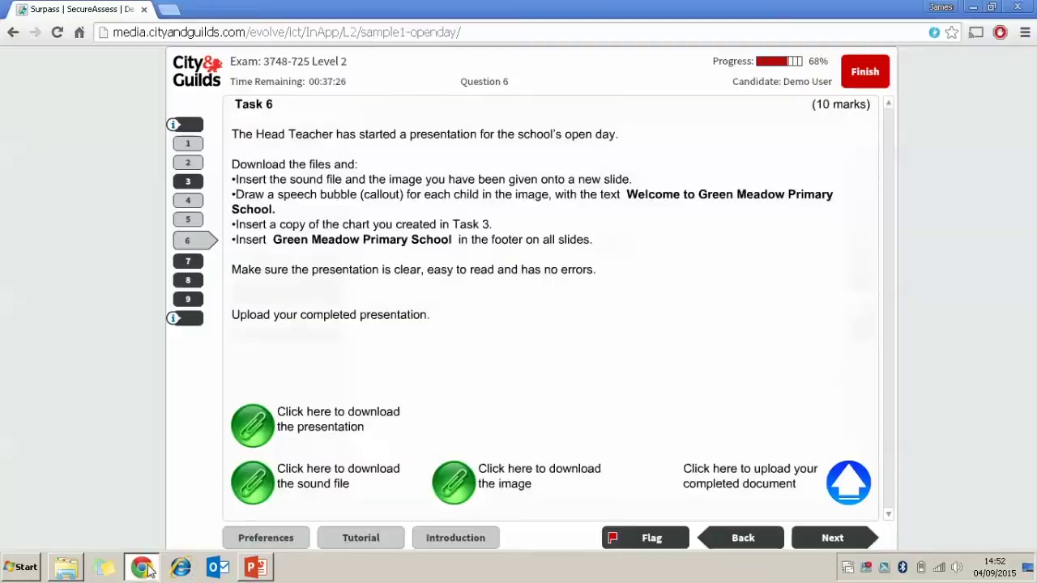
pyautogui.click(150, 570)
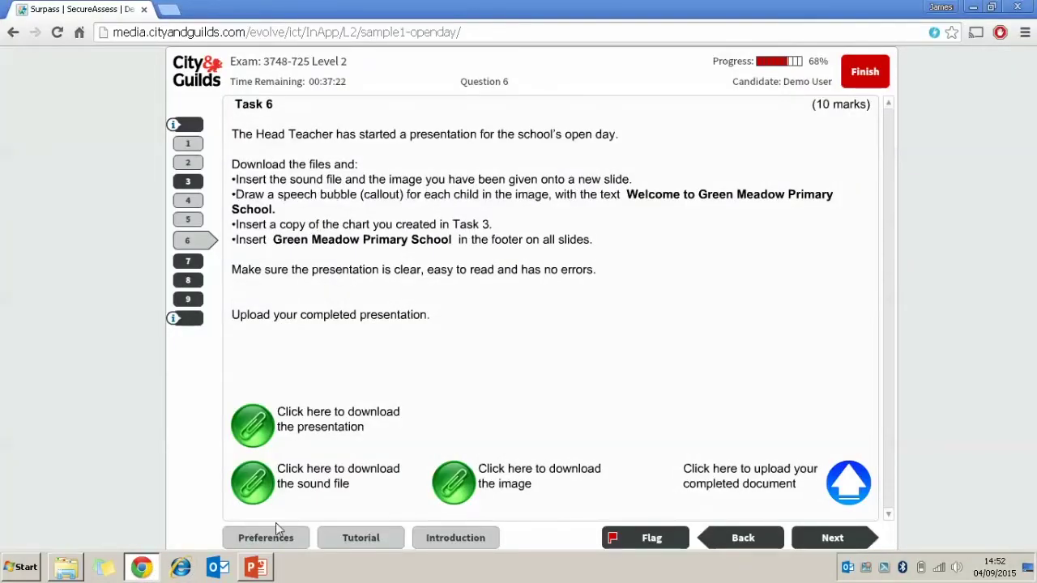
pyautogui.click(256, 568)
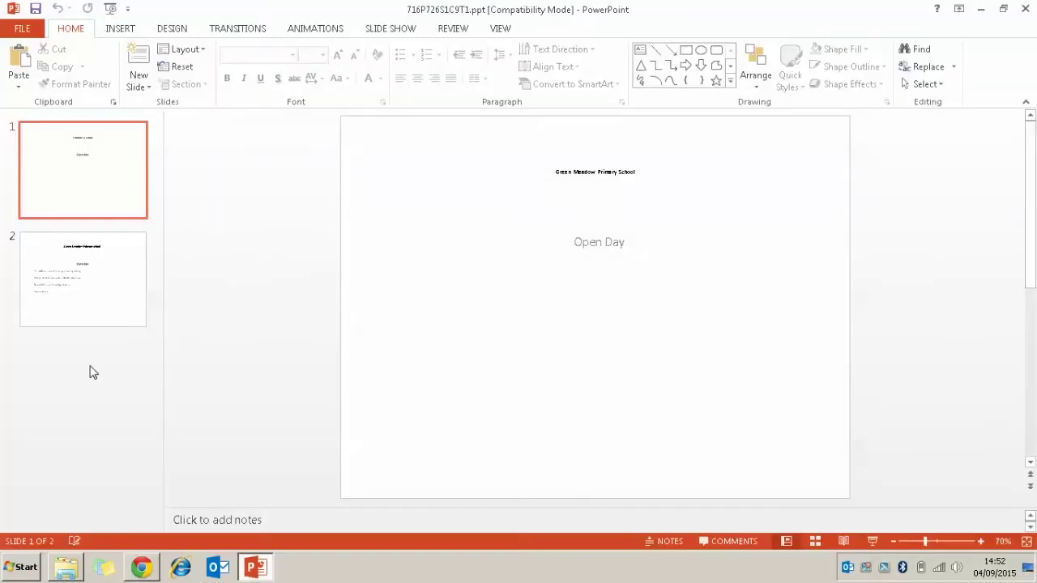
pyautogui.click(139, 58)
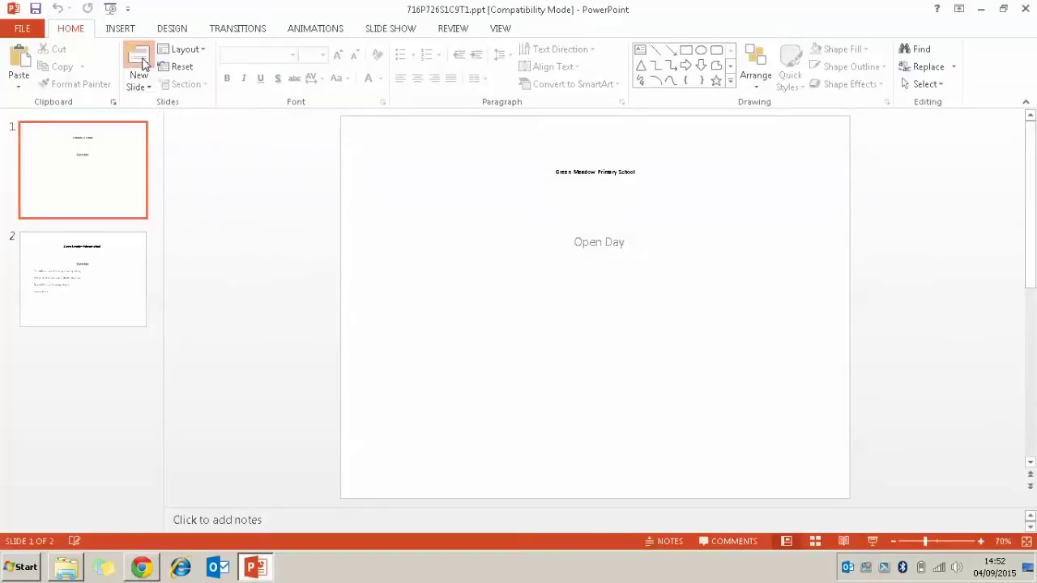
pyautogui.moveTo(81, 241); pyautogui.dragTo(72, 446)
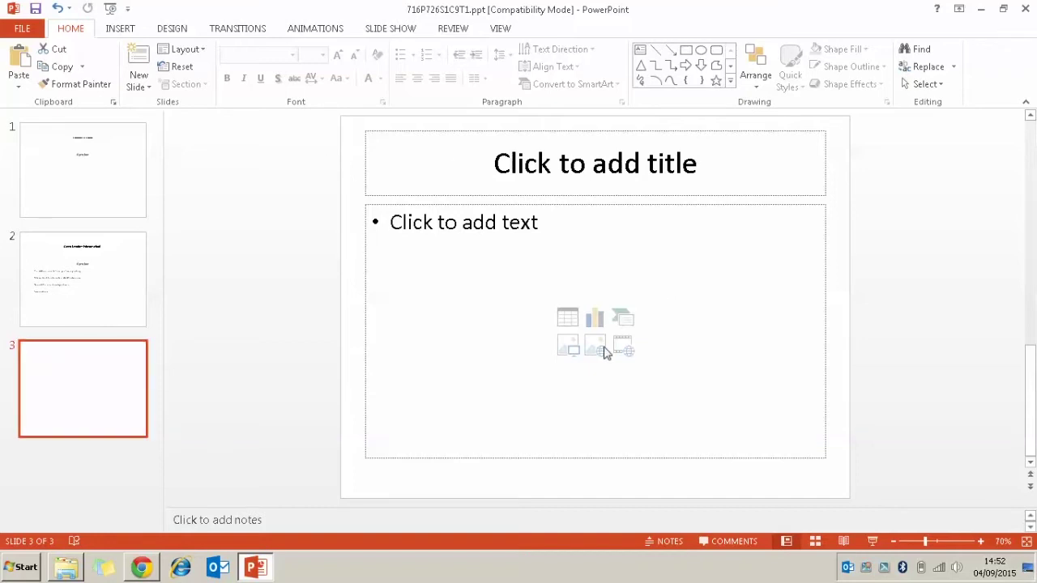
# Insert the image 716P726S1C11T1.png from the exam folder on the desktop into slide 3's content placeholder
pyautogui.click(122, 34)
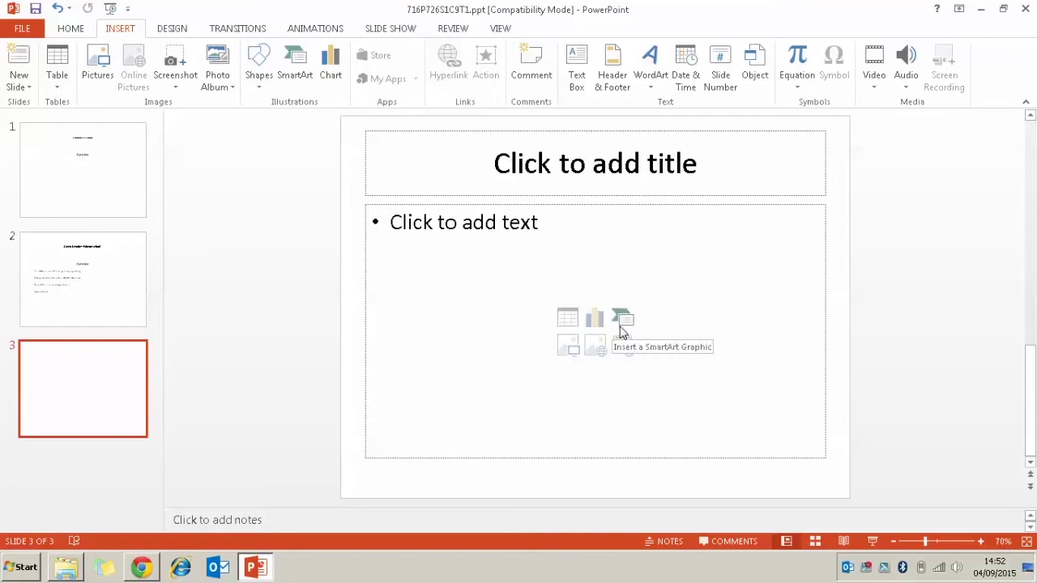
pyautogui.click(567, 349)
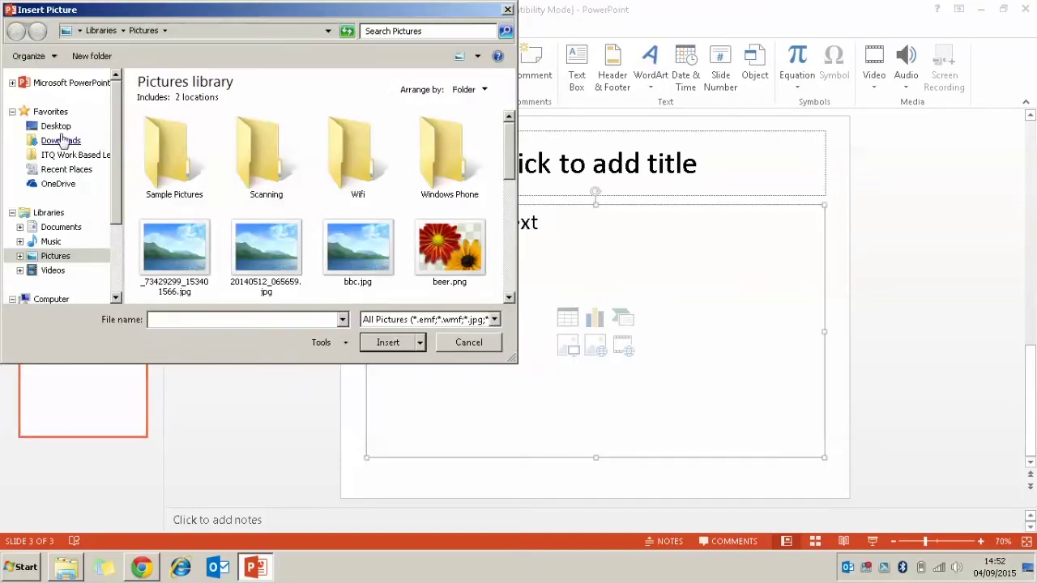
pyautogui.click(50, 127)
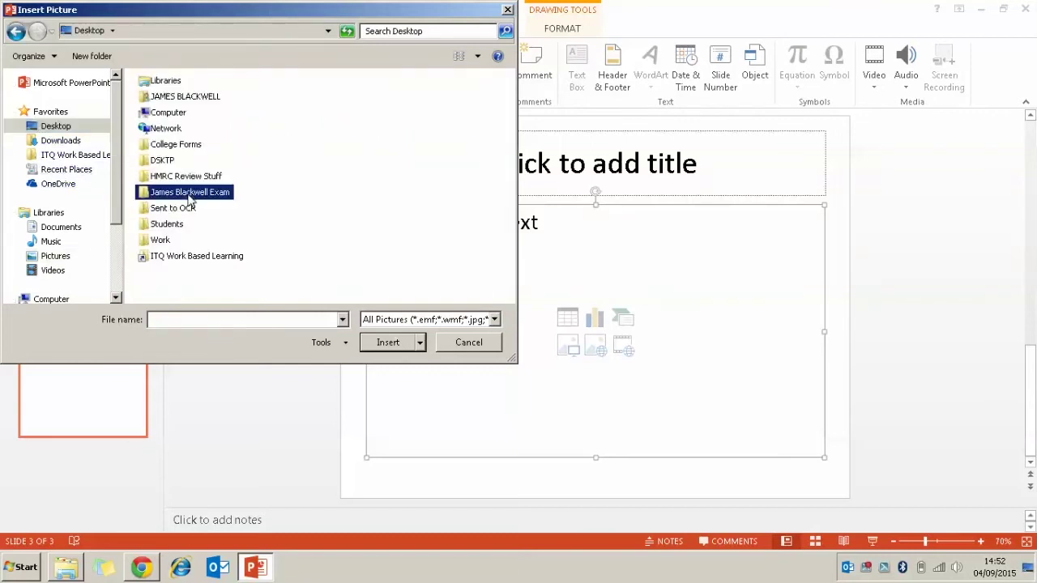
pyautogui.doubleClick(190, 194)
pyautogui.doubleClick(183, 138)
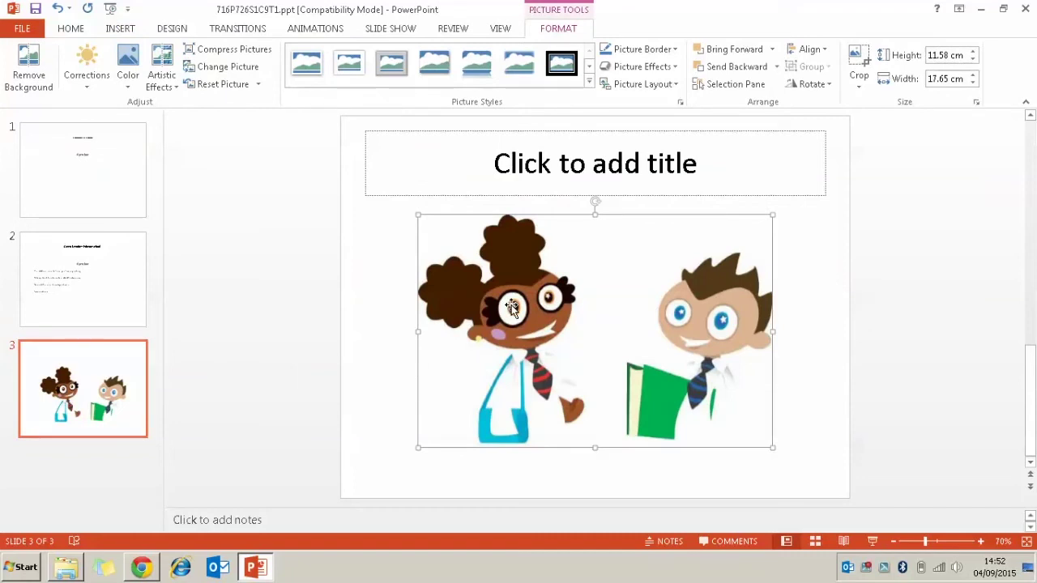
pyautogui.click(386, 263)
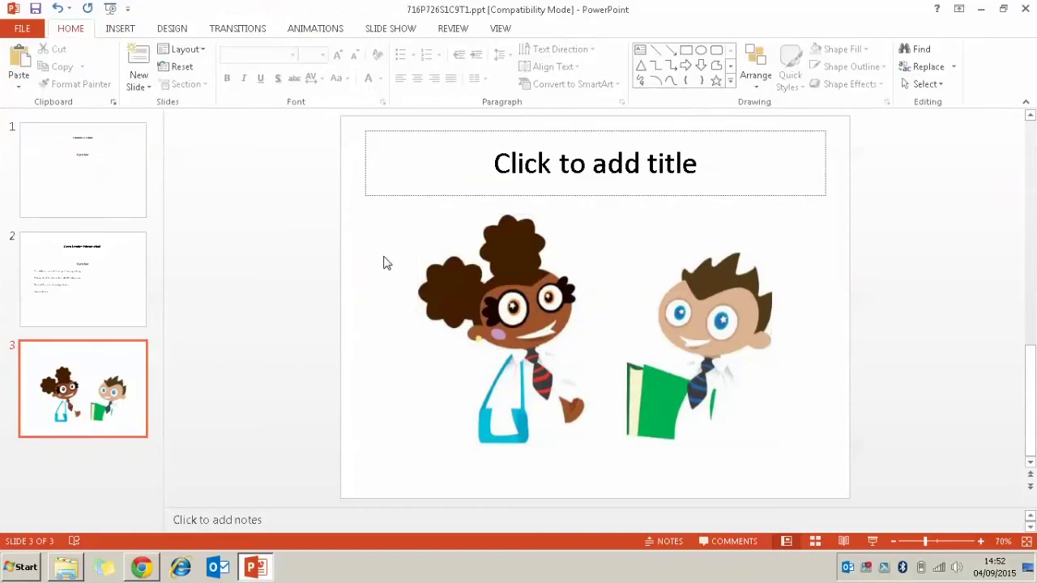
# Insert the sound file 716P726S1C5T1.wma on slide 3 and place its icon in the slide's lower-left corner
pyautogui.click(122, 31)
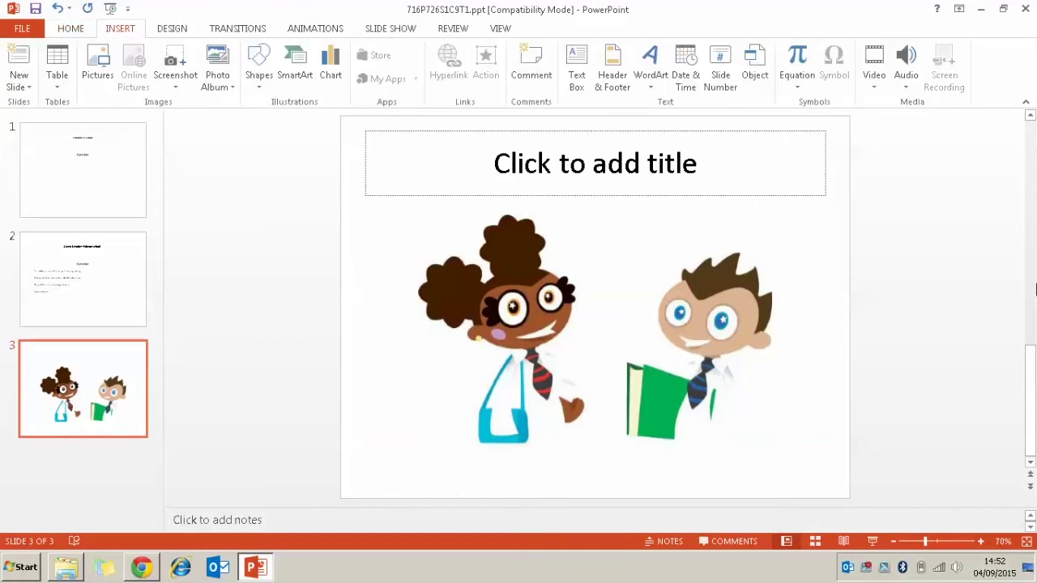
pyautogui.click(906, 92)
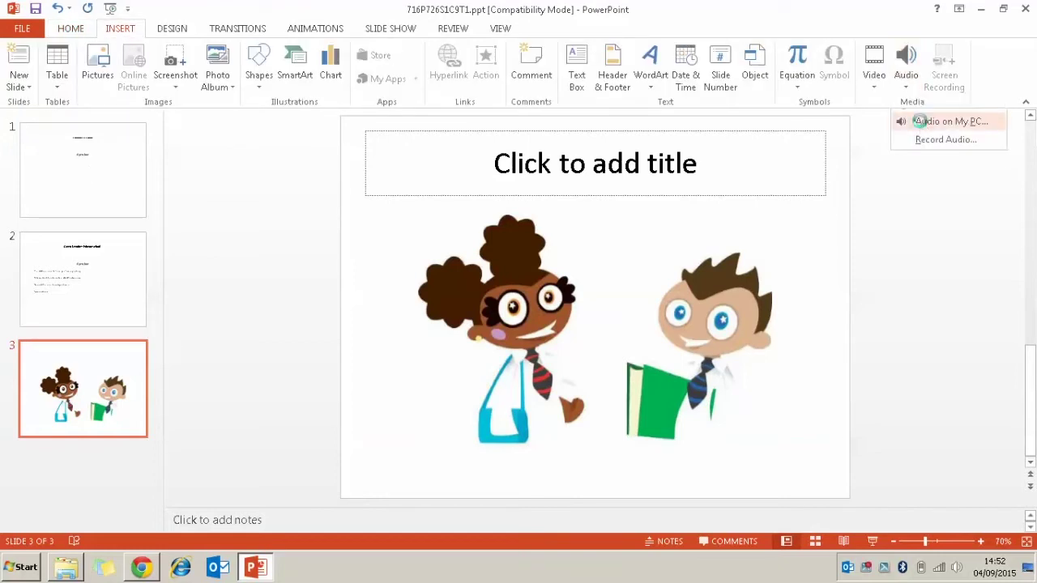
pyautogui.click(932, 122)
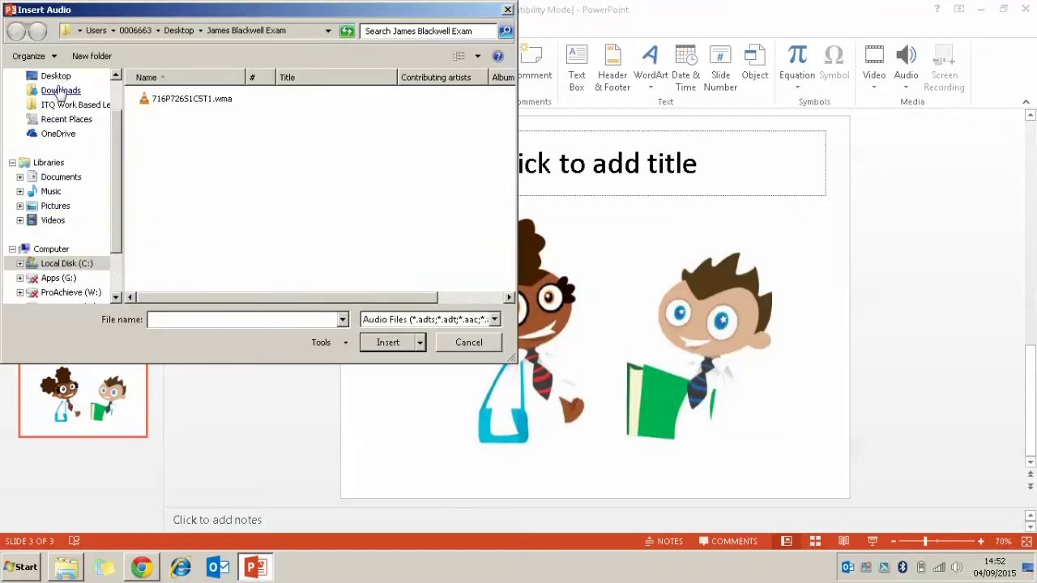
pyautogui.click(163, 103)
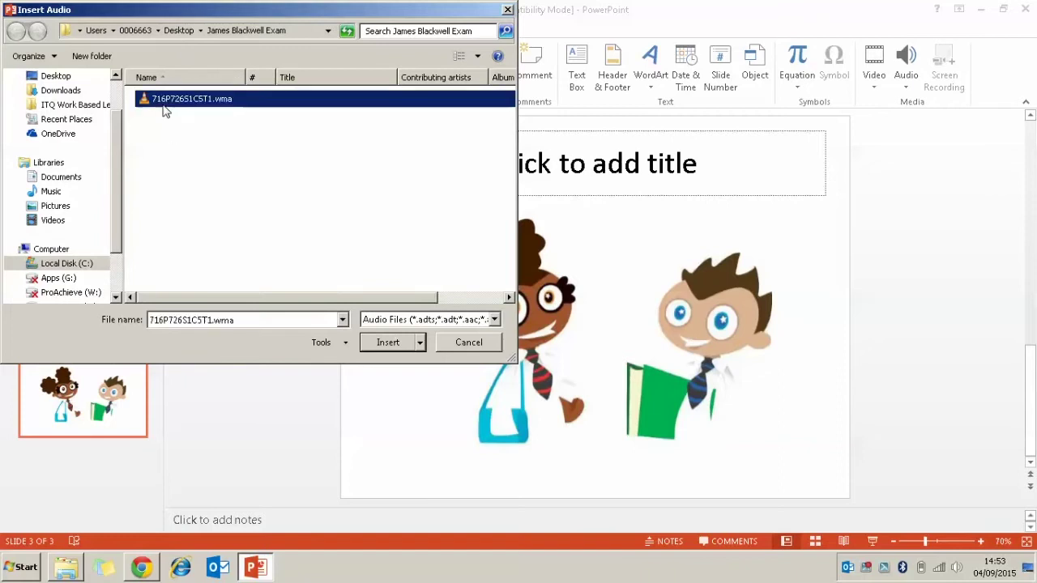
pyautogui.click(392, 349)
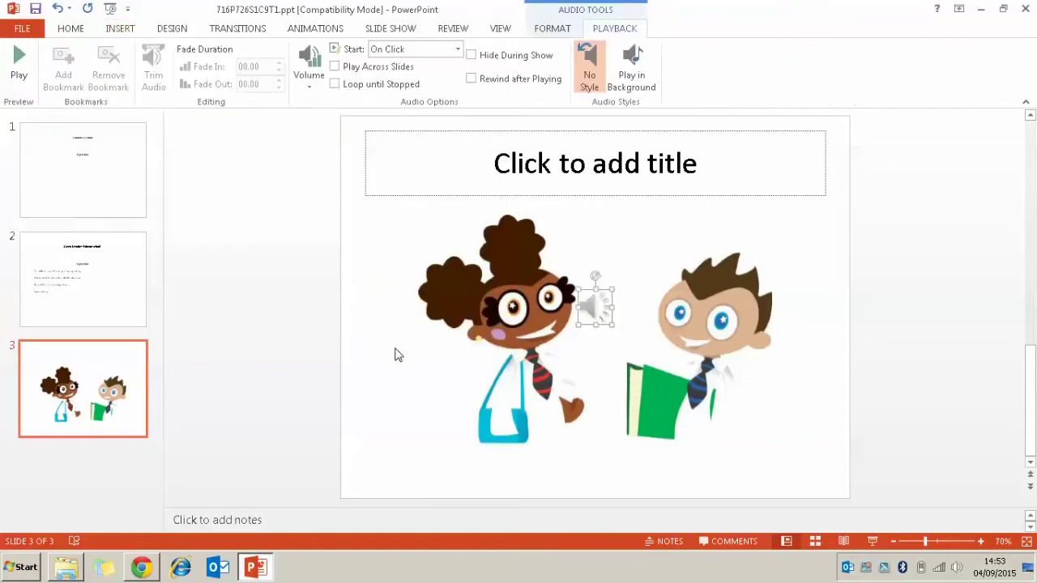
pyautogui.moveTo(500, 308); pyautogui.dragTo(379, 455)
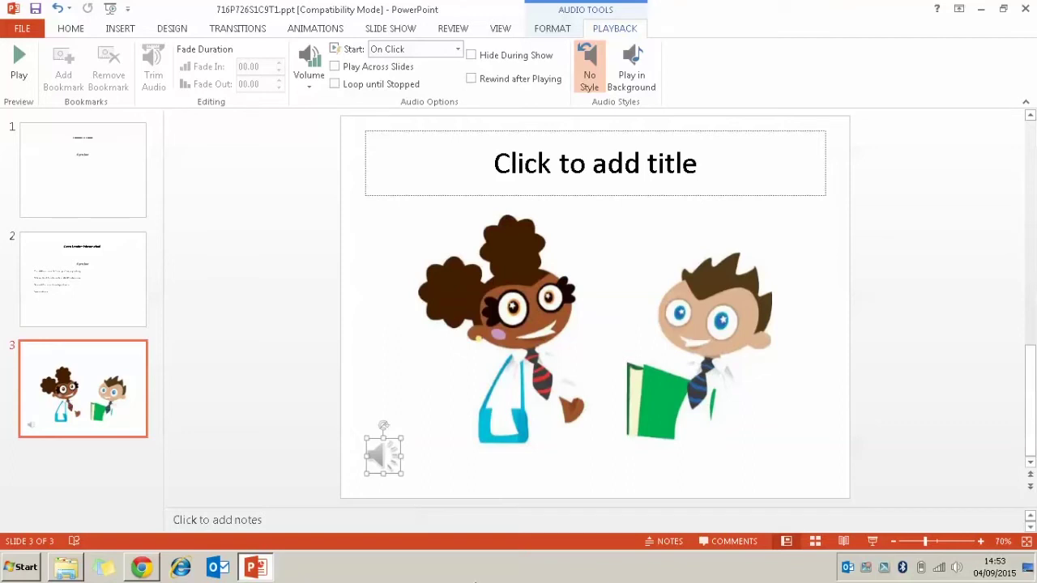
# Recheck the task instructions, and draw an oval callout about 4.6 cm wide and 2.4 cm high between the two children
pyautogui.click(151, 568)
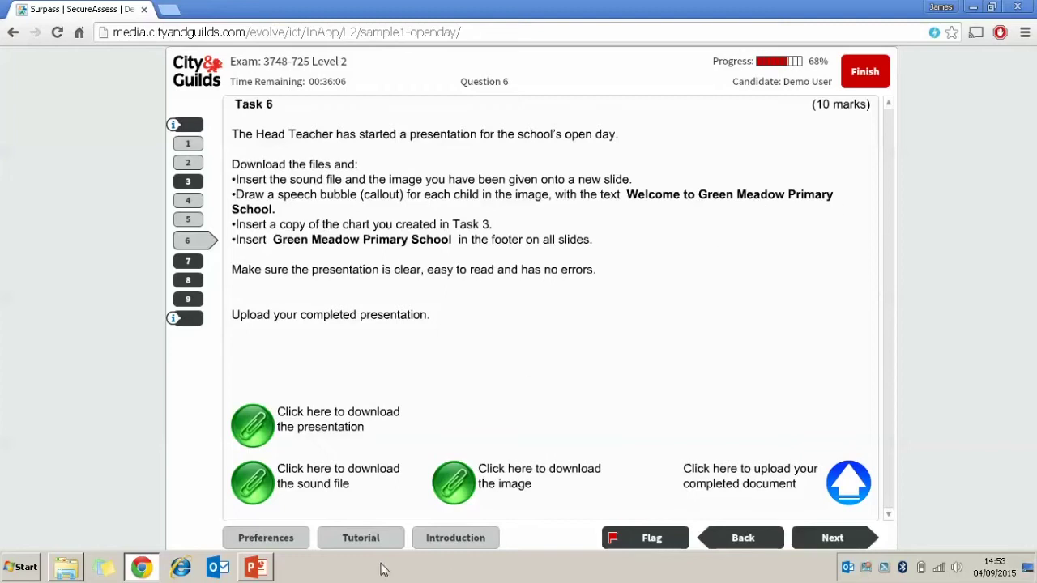
pyautogui.click(256, 568)
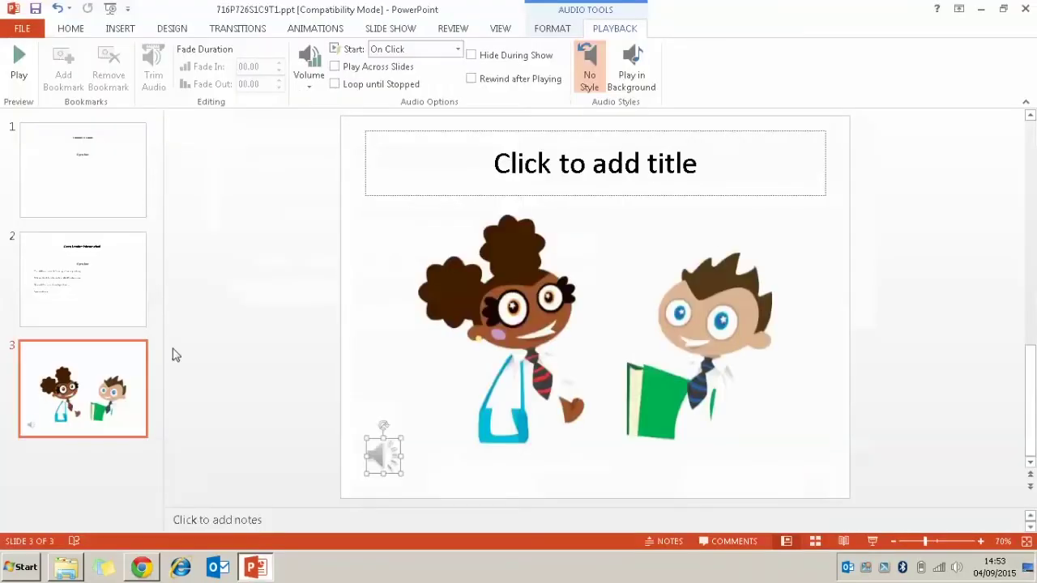
pyautogui.click(73, 31)
pyautogui.click(120, 32)
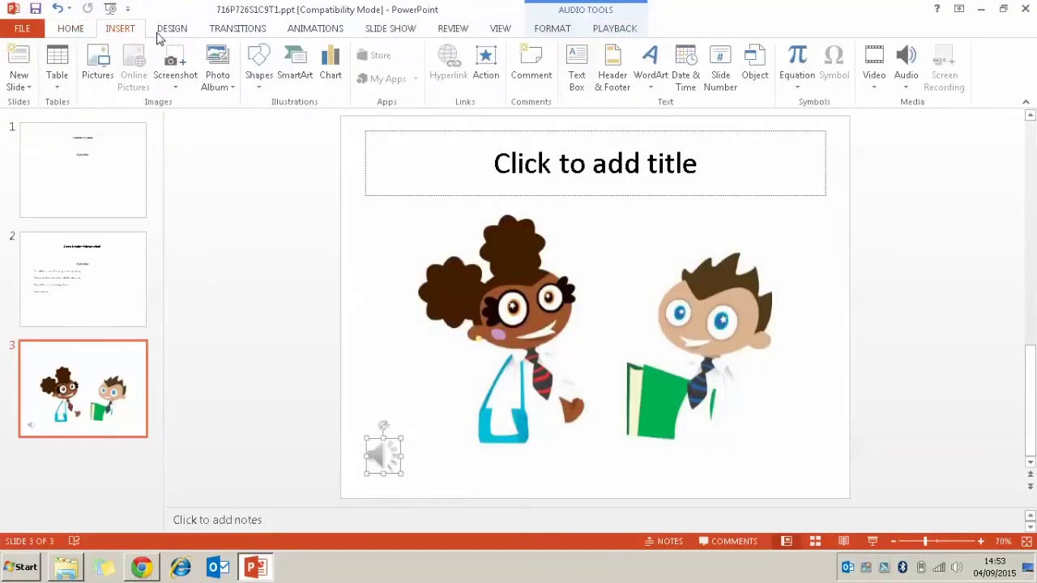
pyautogui.click(256, 91)
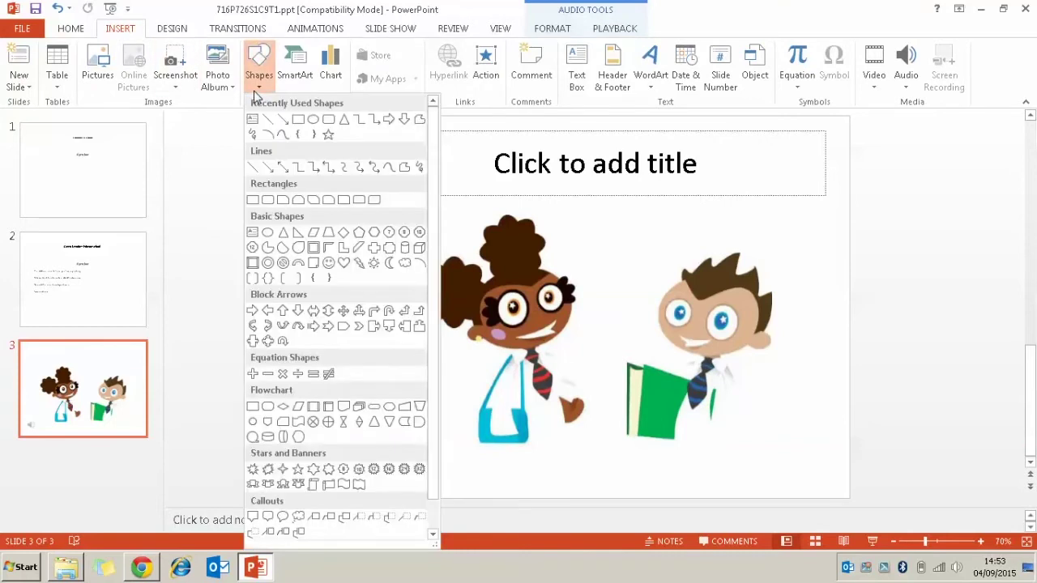
pyautogui.click(283, 519)
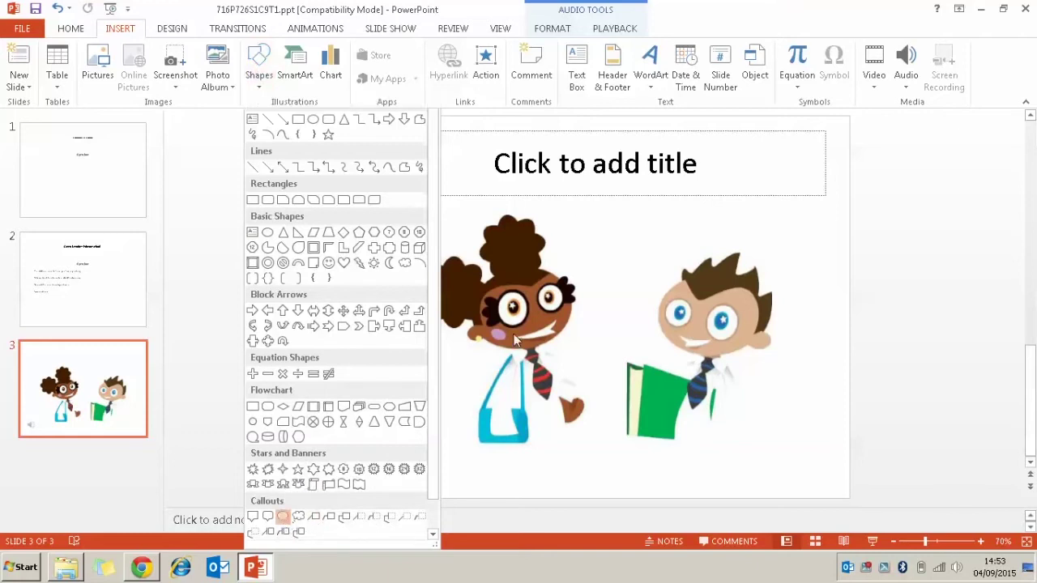
pyautogui.moveTo(563, 240)
pyautogui.mouseDown()
pyautogui.moveTo(580, 261)
pyautogui.moveTo(665, 262)
pyautogui.moveTo(656, 286)
pyautogui.mouseUp()
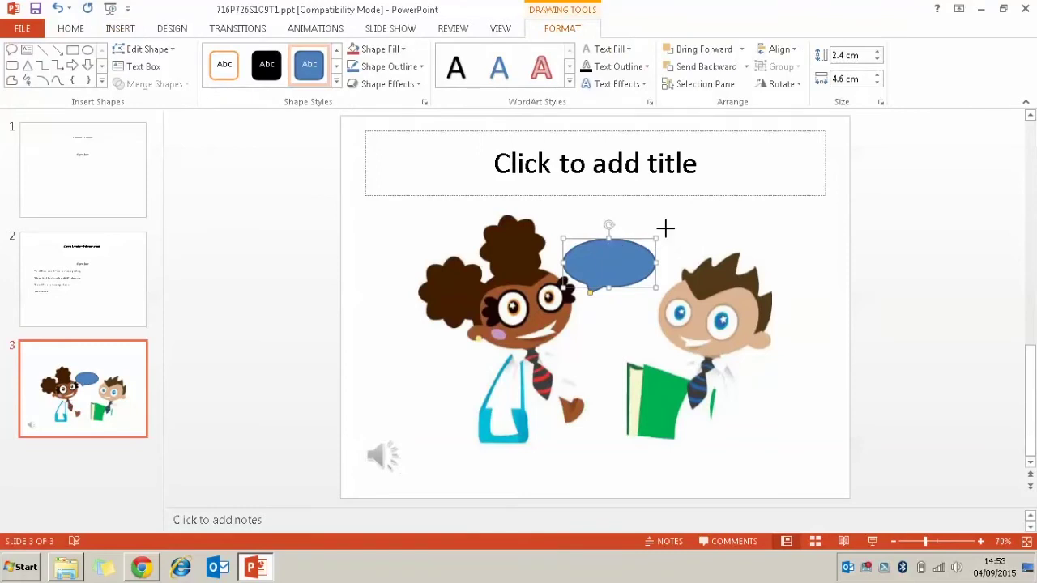
# Enlarge the oval callout to about 6.4 cm wide and 4.4 cm high, and point its tail towards the girl's mouth
pyautogui.moveTo(657, 240); pyautogui.dragTo(689, 199)
pyautogui.moveTo(609, 232); pyautogui.dragTo(597, 221)
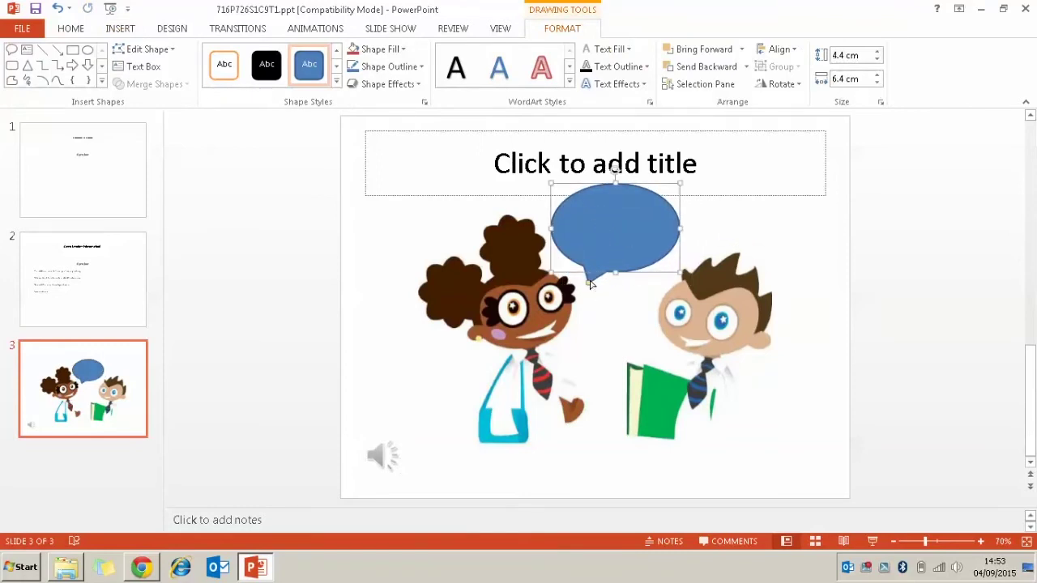
pyautogui.moveTo(590, 284); pyautogui.dragTo(584, 318)
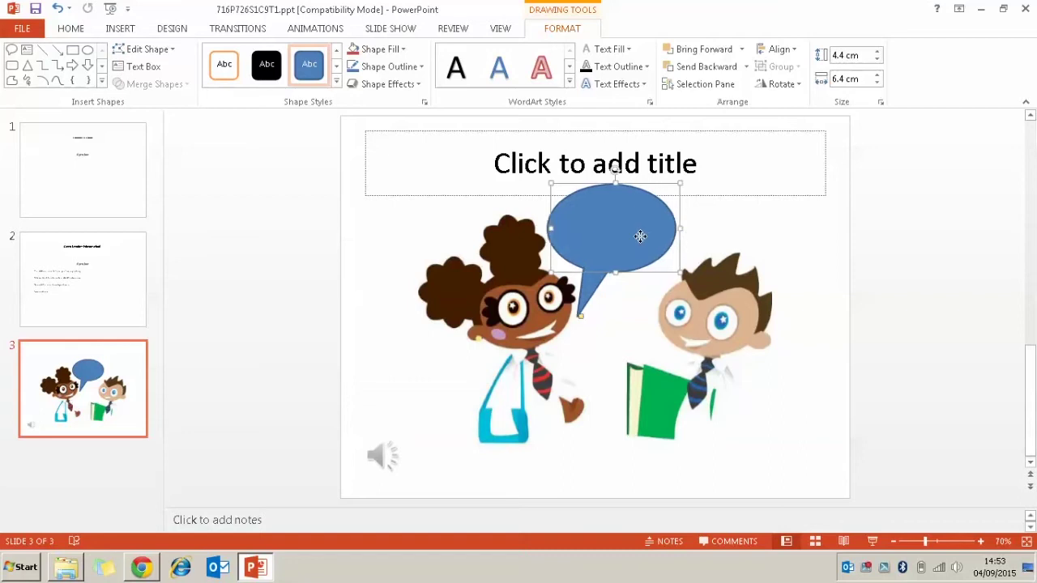
pyautogui.moveTo(640, 236); pyautogui.dragTo(645, 238)
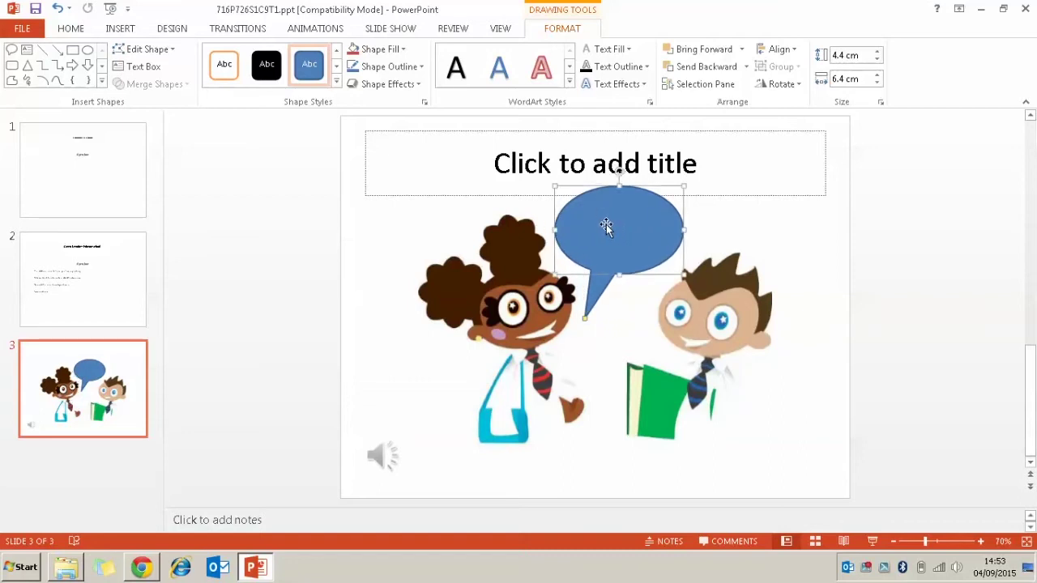
# Add the text "Welcome to Green Meadow Primary School" to the girl's callout and check the wording against the task
pyautogui.rightClick(611, 227)
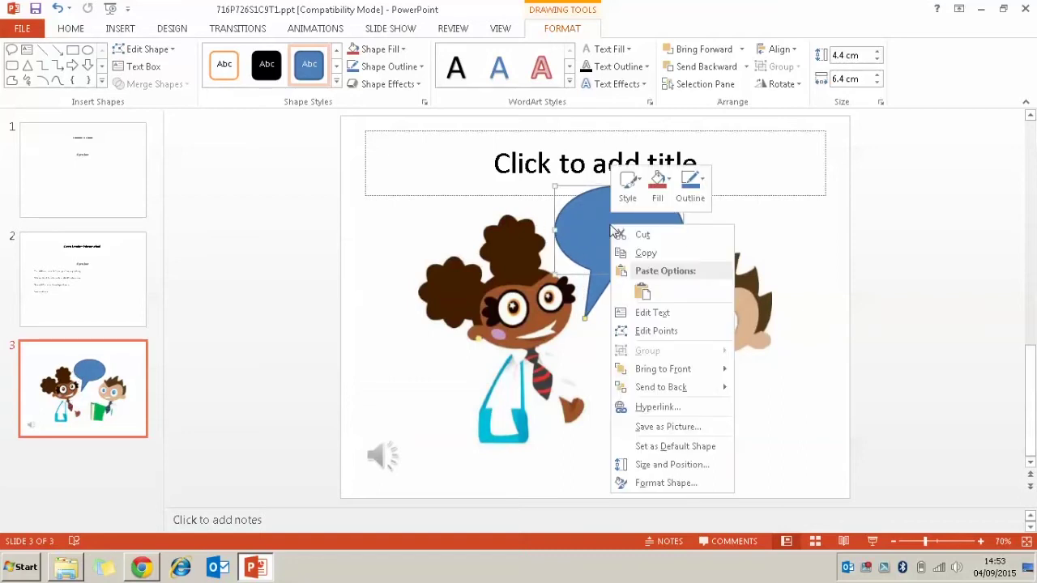
pyautogui.click(653, 313)
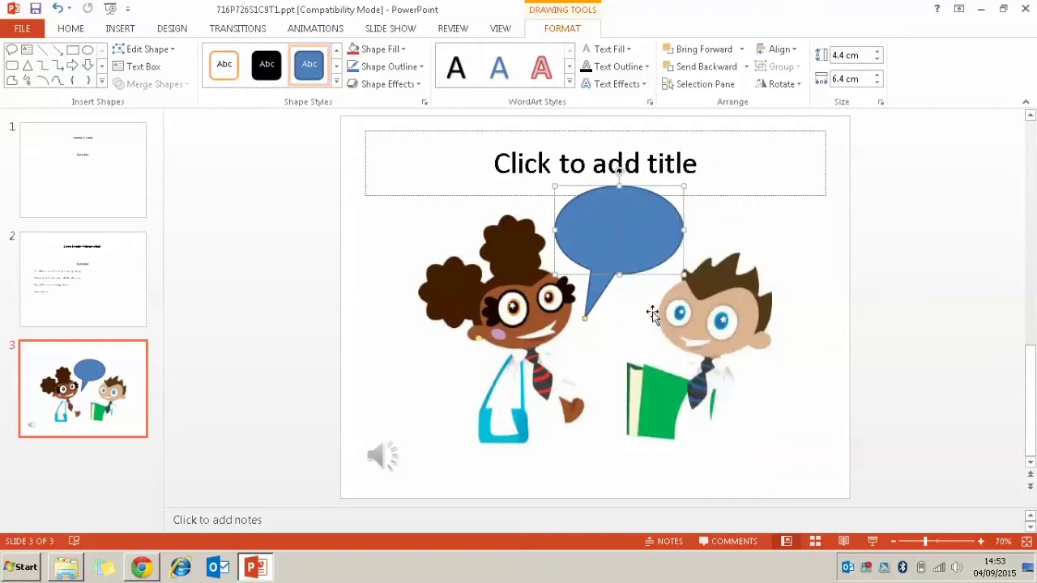
pyautogui.write('Welcome to Green')
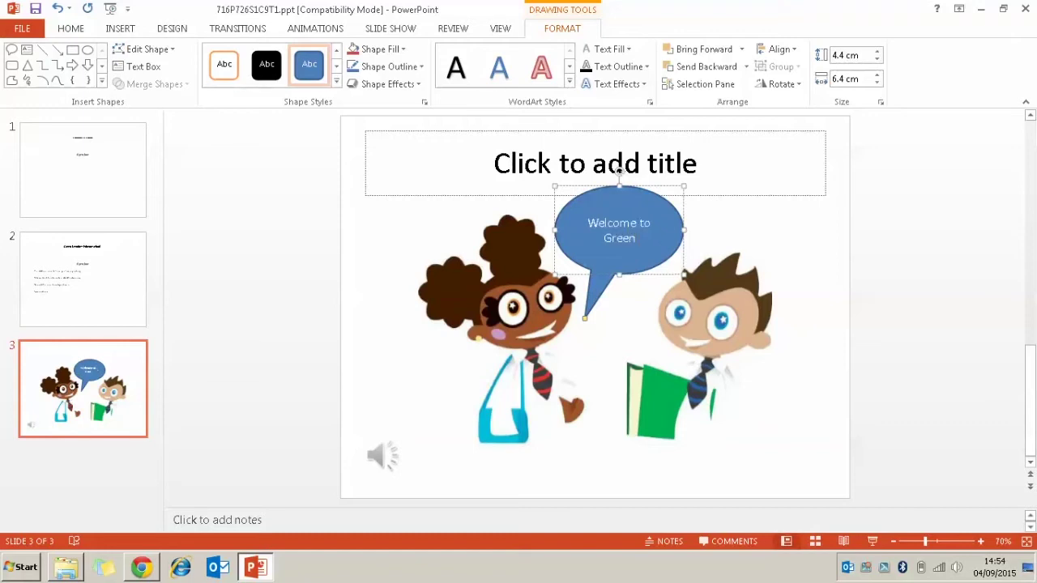
pyautogui.write(' Meadow Primary')
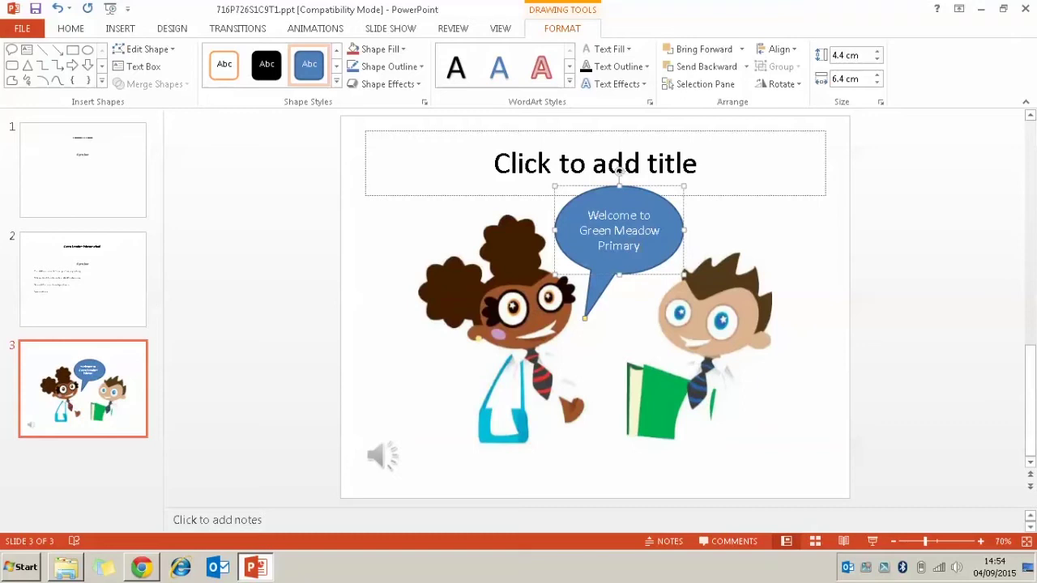
pyautogui.write(' School')
pyautogui.click(141, 567)
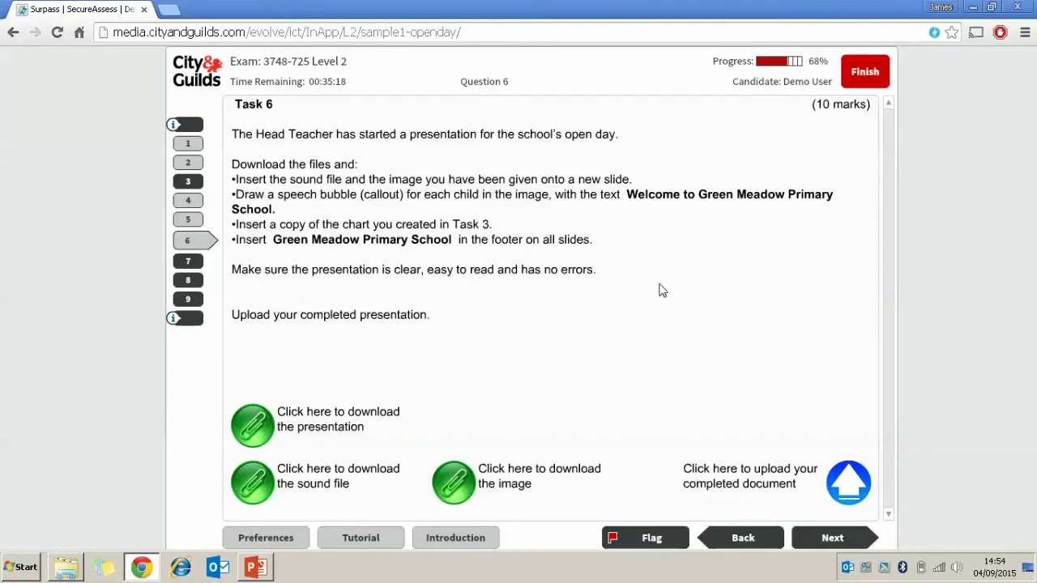
pyautogui.click(256, 567)
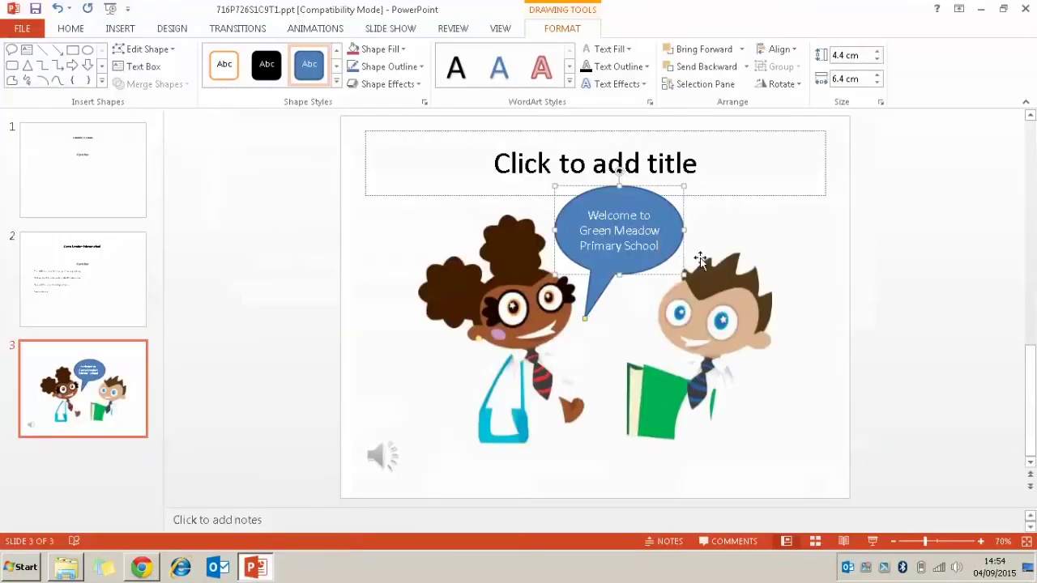
# End the girl's callout text with a full stop, and place a copy of the callout beside the boy's head
pyautogui.write('.')
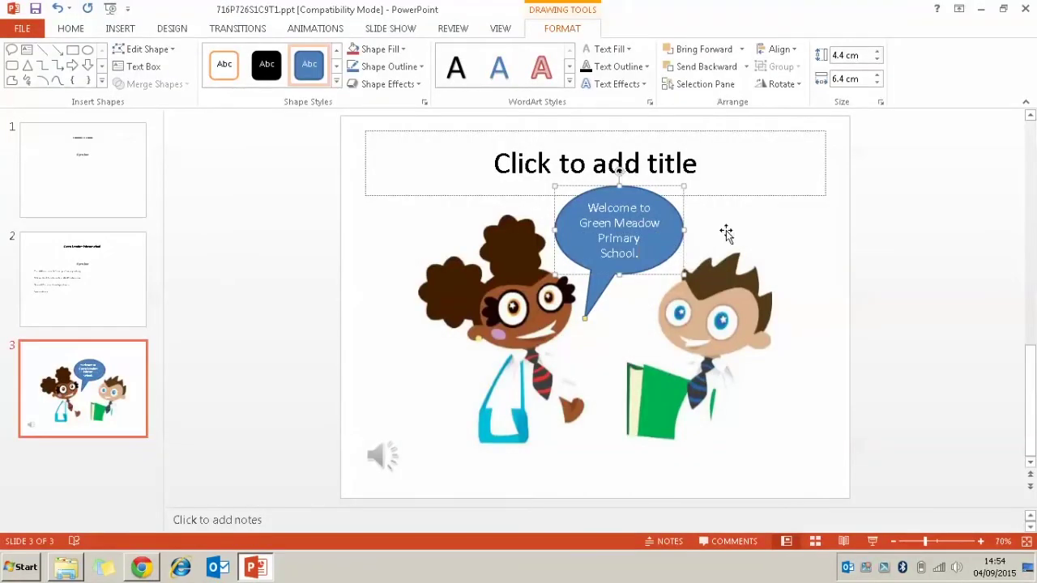
pyautogui.click(724, 235)
pyautogui.click(657, 196)
pyautogui.rightClick(629, 187)
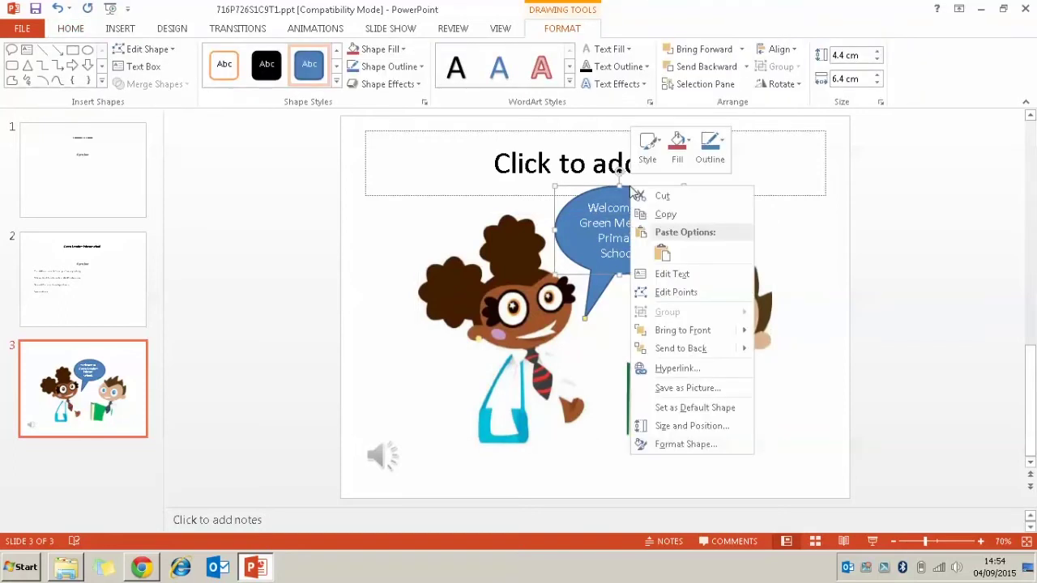
pyautogui.click(664, 214)
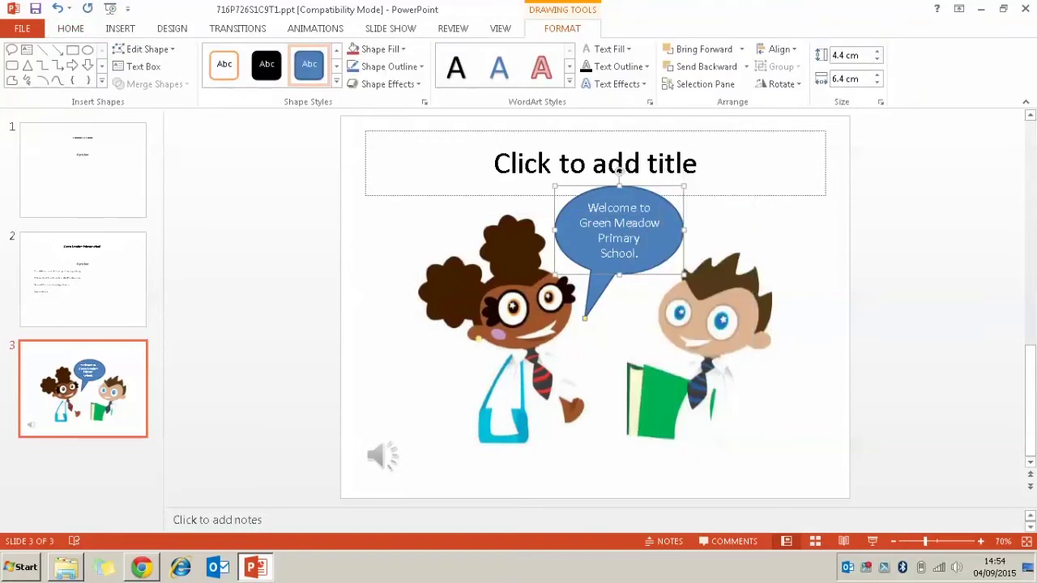
pyautogui.rightClick(823, 257)
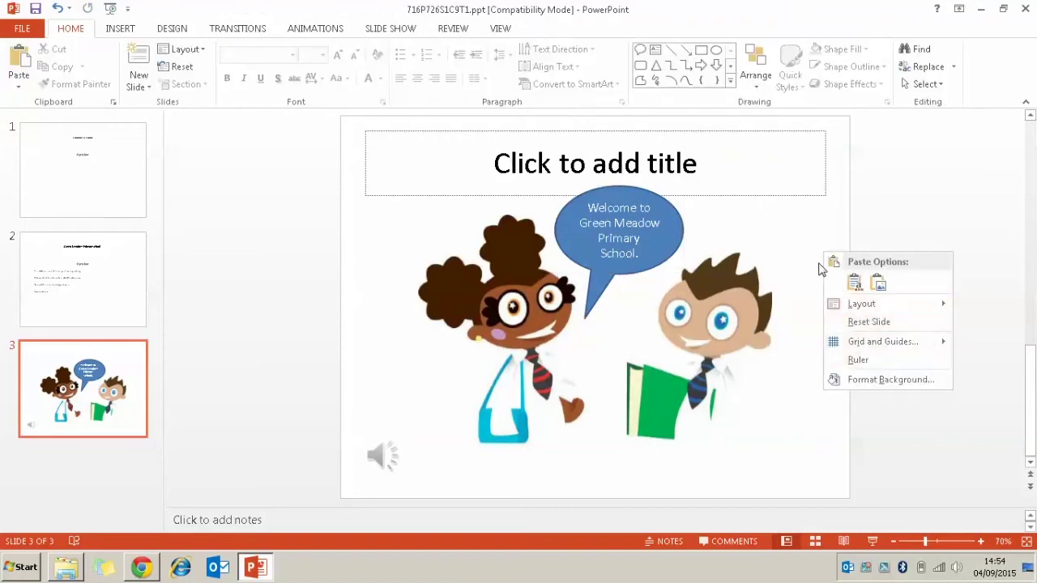
pyautogui.click(855, 282)
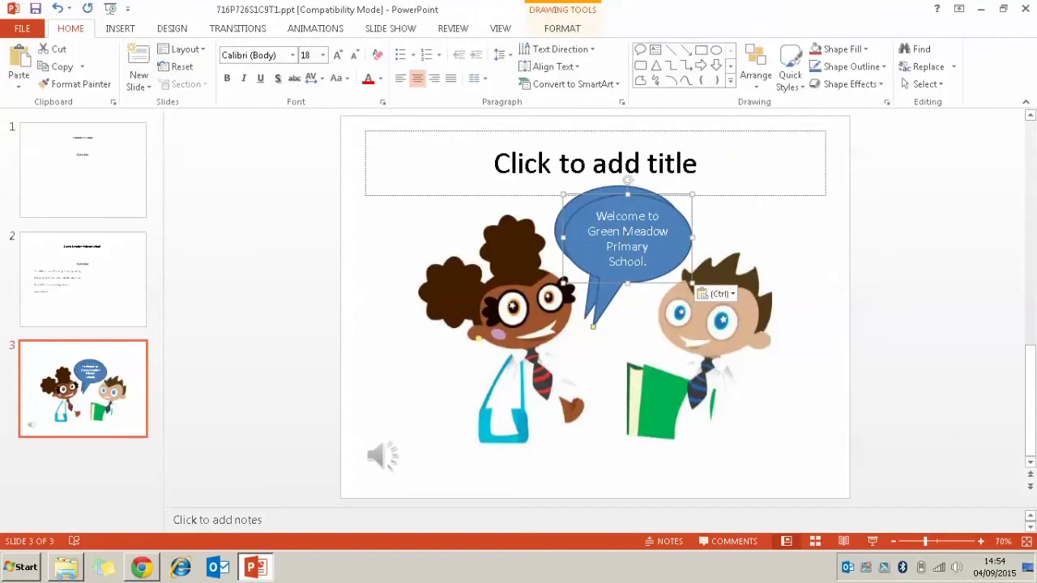
pyautogui.moveTo(620, 203); pyautogui.dragTo(787, 219)
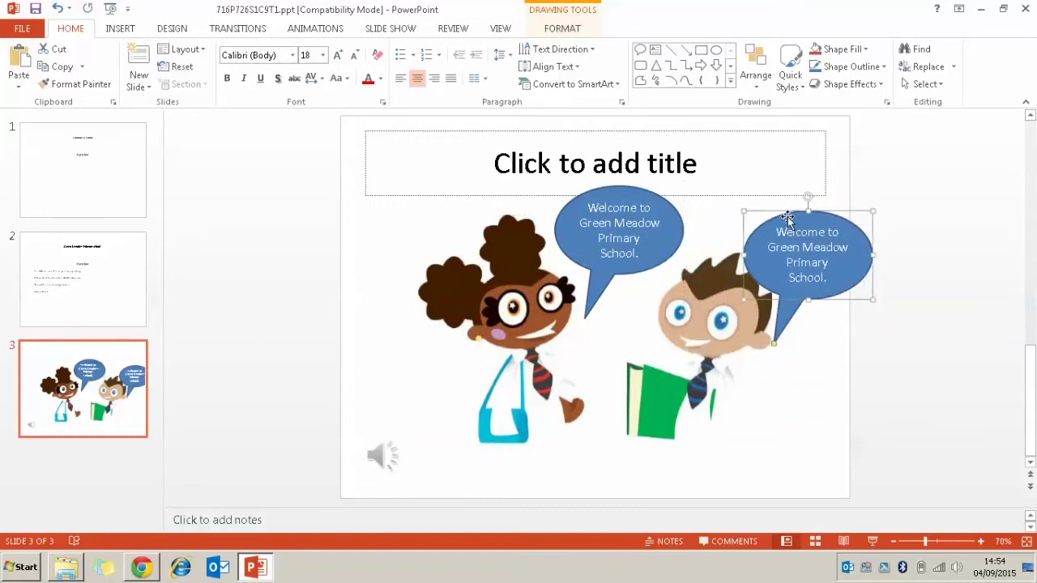
# Reduce the height of the girl's callout slightly and shift it so its tail reaches her face
pyautogui.click(568, 200)
pyautogui.click(568, 204)
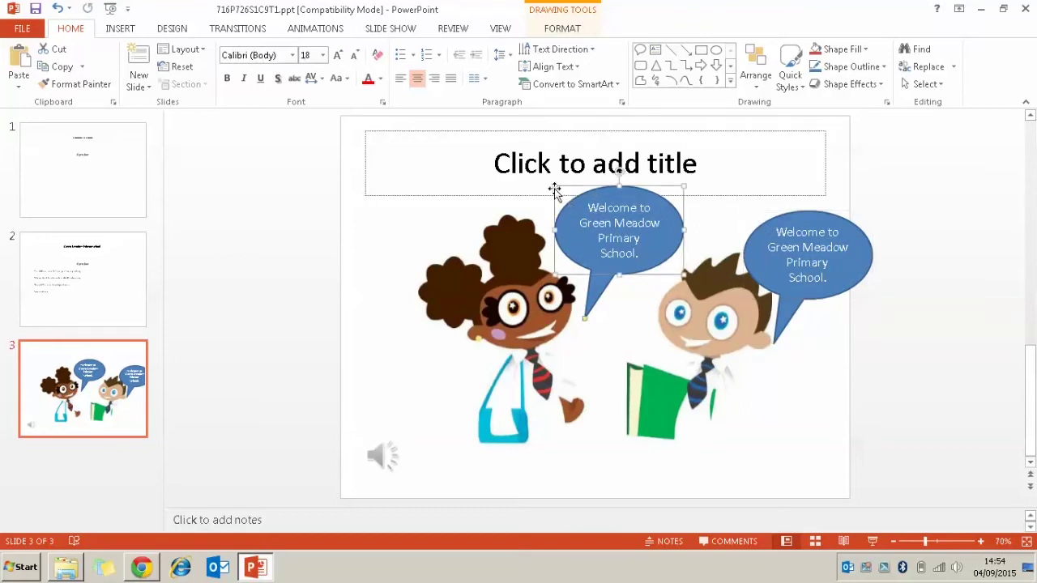
pyautogui.moveTo(554, 187)
pyautogui.mouseDown()
pyautogui.moveTo(583, 213)
pyautogui.moveTo(552, 195)
pyautogui.mouseUp()
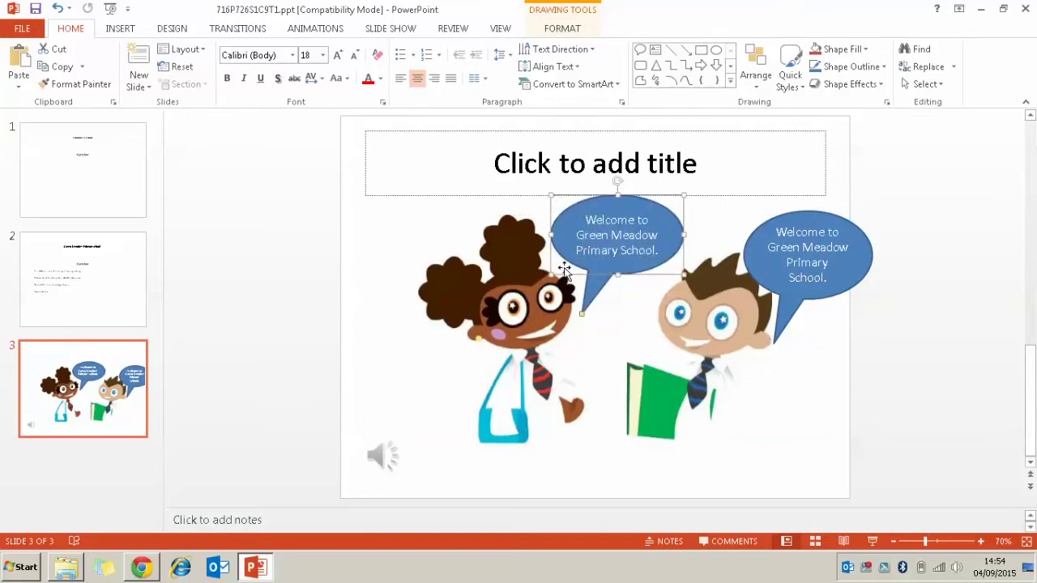
pyautogui.moveTo(592, 285); pyautogui.dragTo(584, 273)
# Try placing the copied callout above the boy's head with its tail pointing towards his mouth
pyautogui.click(778, 337)
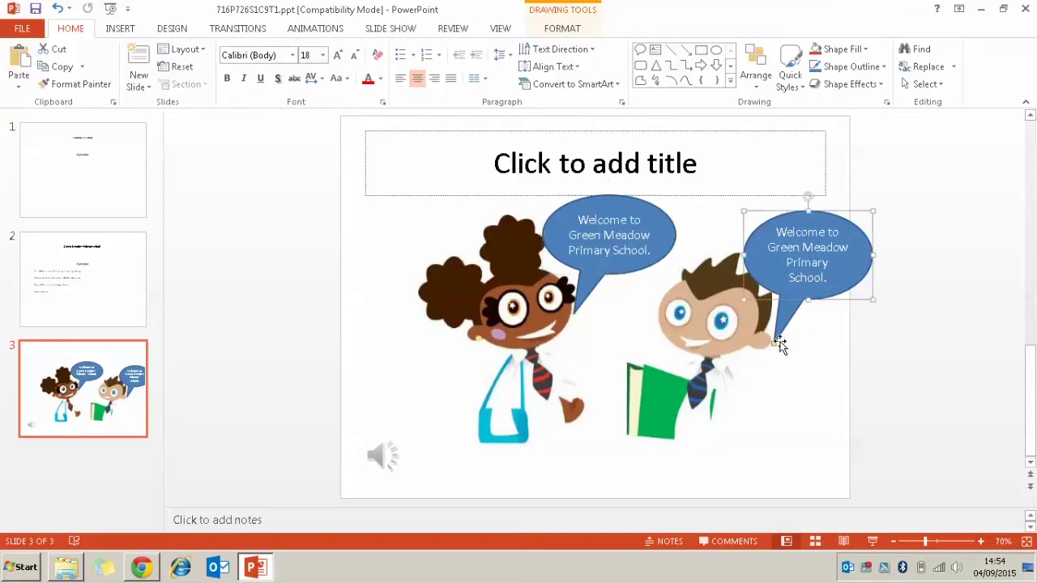
pyautogui.moveTo(777, 338); pyautogui.dragTo(729, 348)
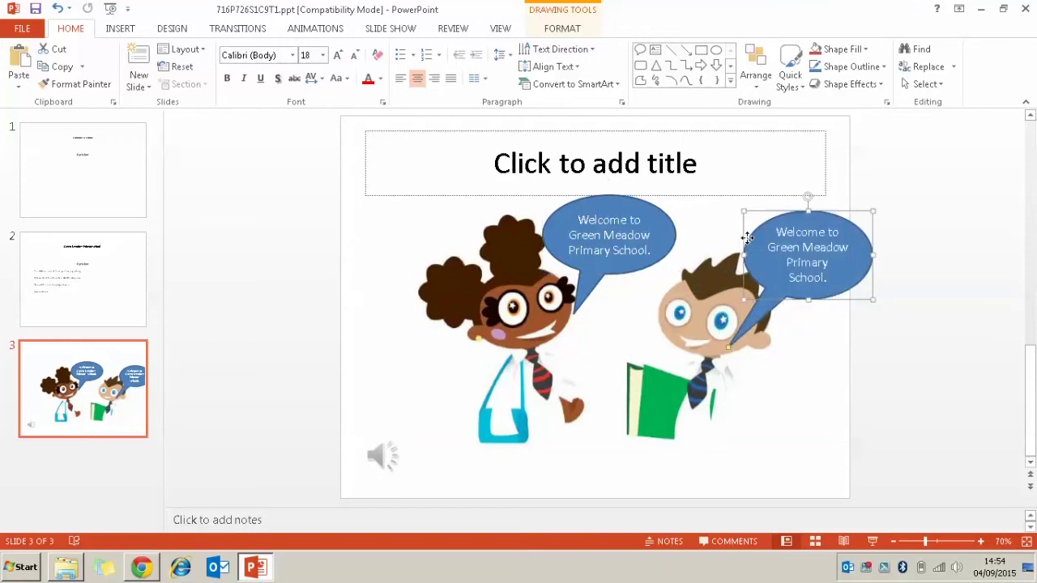
pyautogui.moveTo(747, 237); pyautogui.dragTo(690, 225)
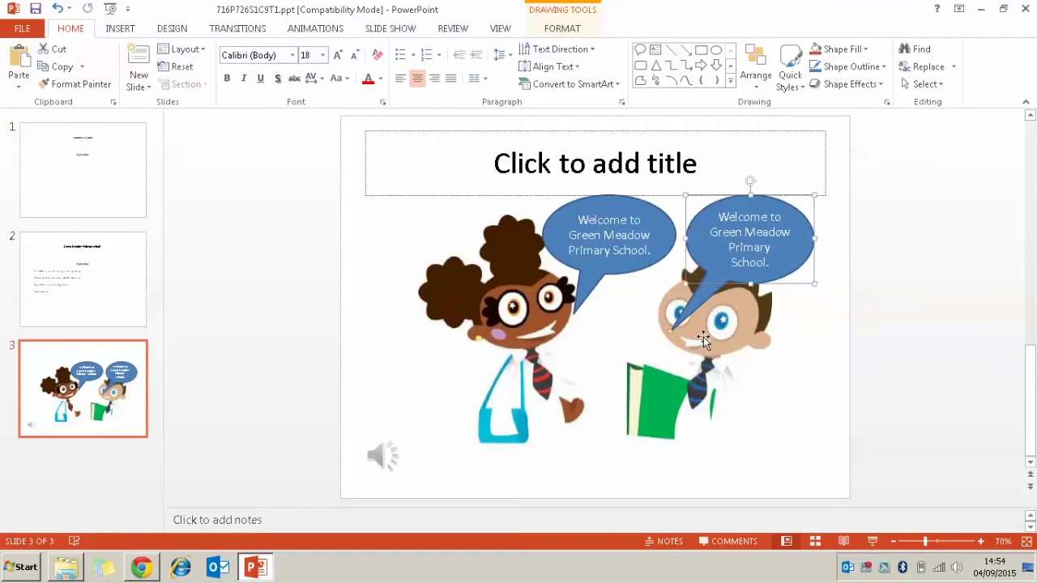
pyautogui.moveTo(673, 335)
pyautogui.mouseDown()
pyautogui.moveTo(742, 349)
pyautogui.moveTo(662, 314)
pyautogui.moveTo(675, 334)
pyautogui.mouseUp()
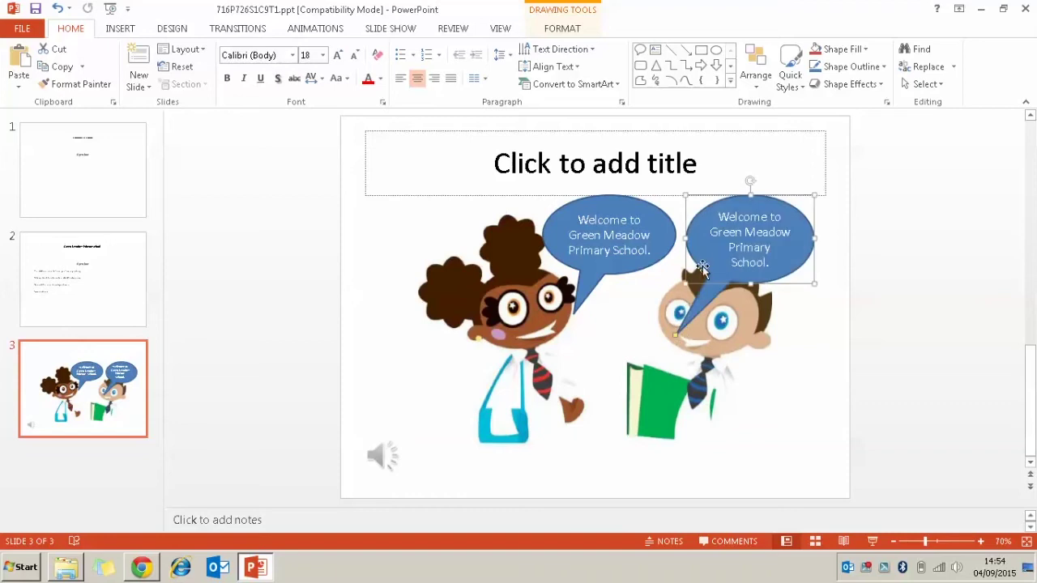
# Move the boy's callout below his face in the slide's lower-right area and point its tail at his mouth
pyautogui.moveTo(743, 297); pyautogui.dragTo(778, 457)
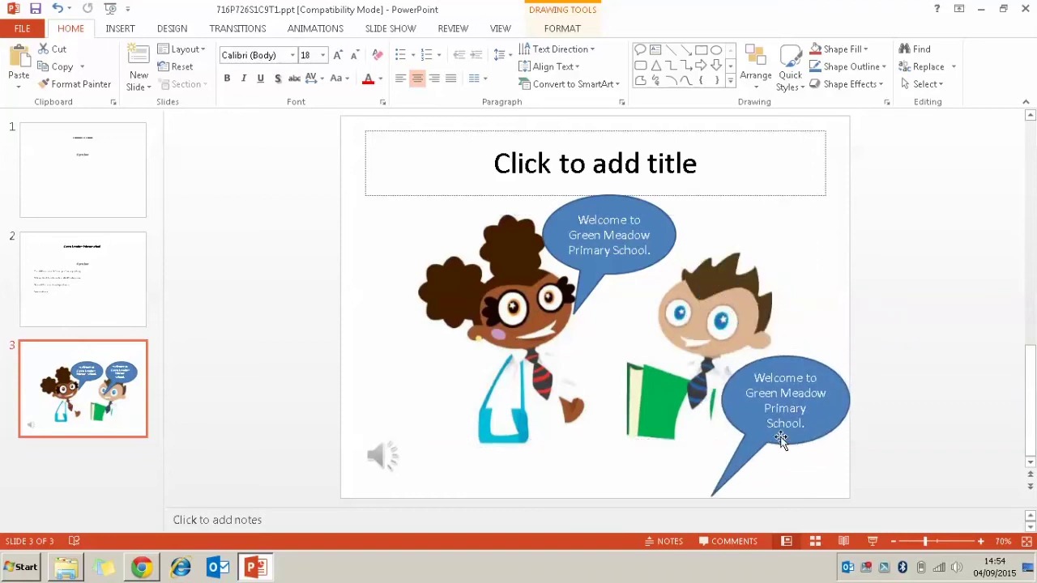
pyautogui.moveTo(713, 498); pyautogui.dragTo(713, 359)
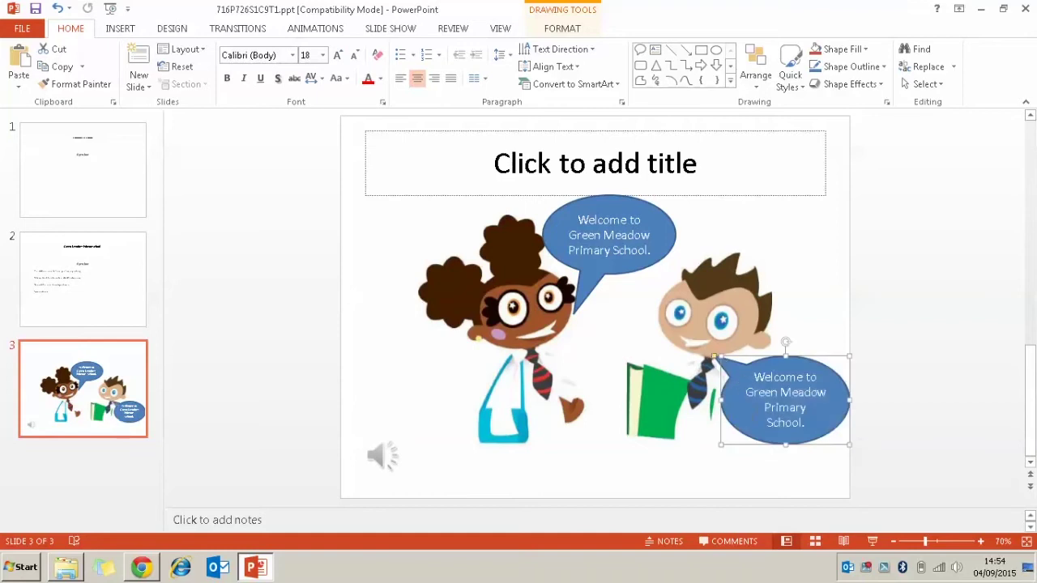
pyautogui.moveTo(734, 417); pyautogui.dragTo(721, 420)
pyautogui.moveTo(702, 365); pyautogui.dragTo(710, 353)
pyautogui.click(818, 303)
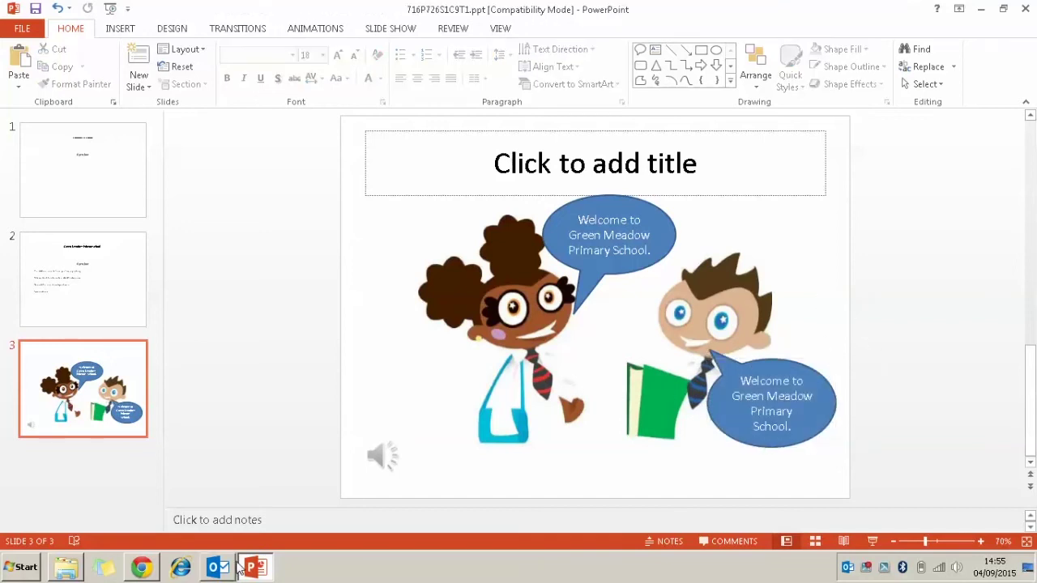
# Recheck the remaining task instructions, and add a new title-and-content slide after slide 3
pyautogui.click(142, 568)
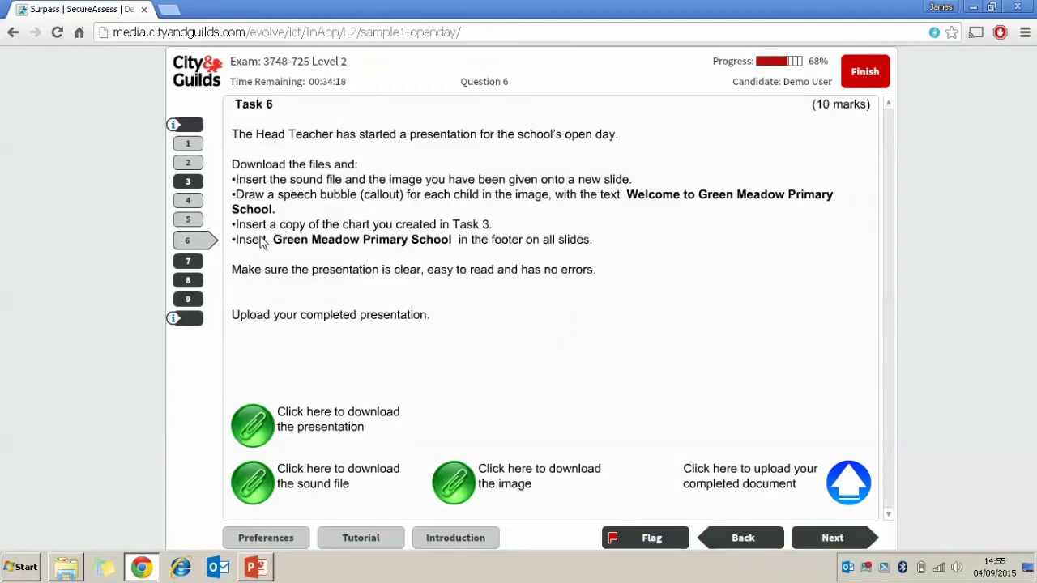
pyautogui.click(150, 571)
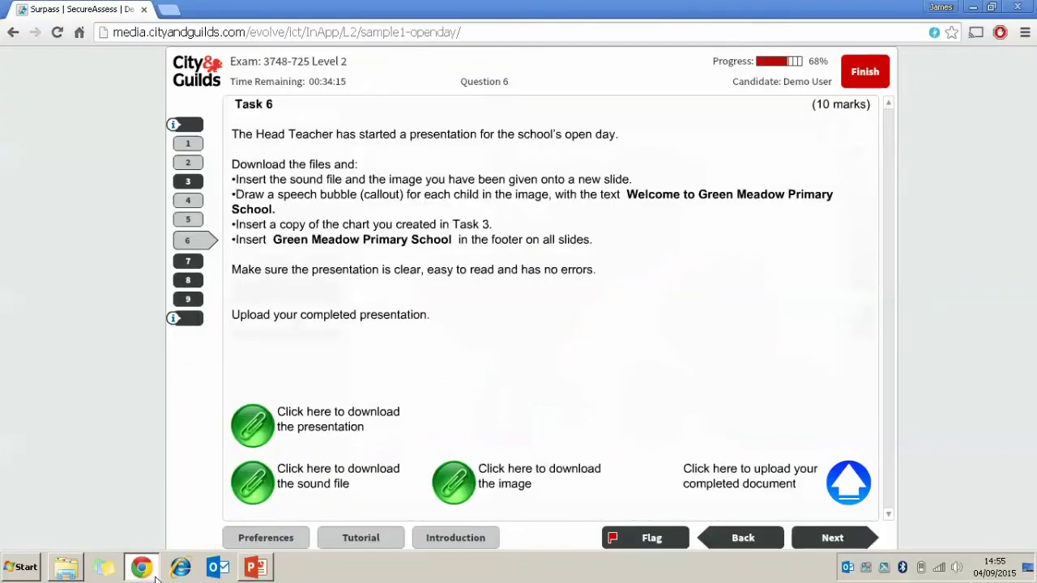
pyautogui.click(142, 567)
pyautogui.click(151, 572)
pyautogui.click(103, 317)
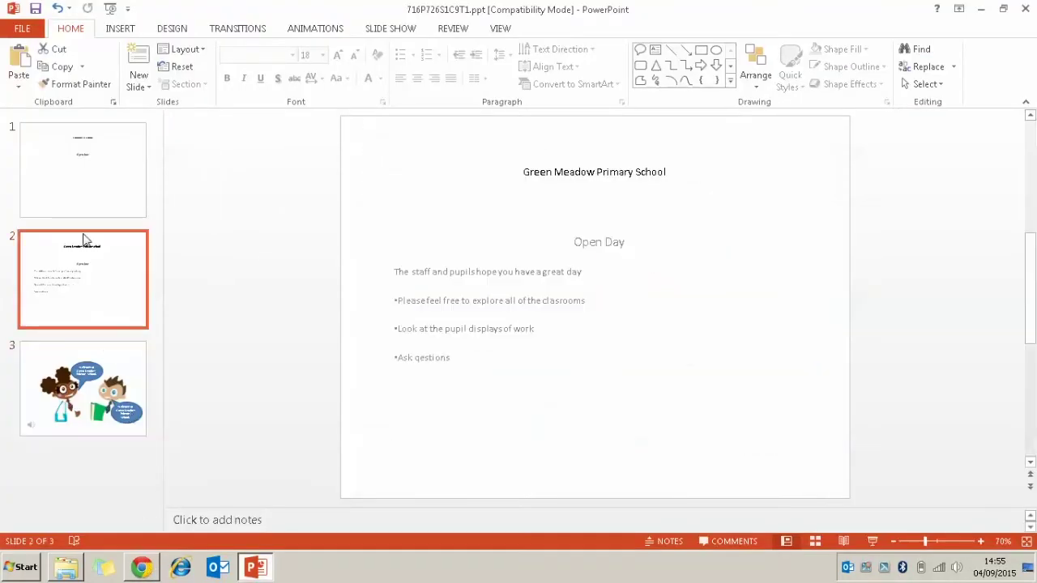
pyautogui.click(87, 212)
pyautogui.click(84, 481)
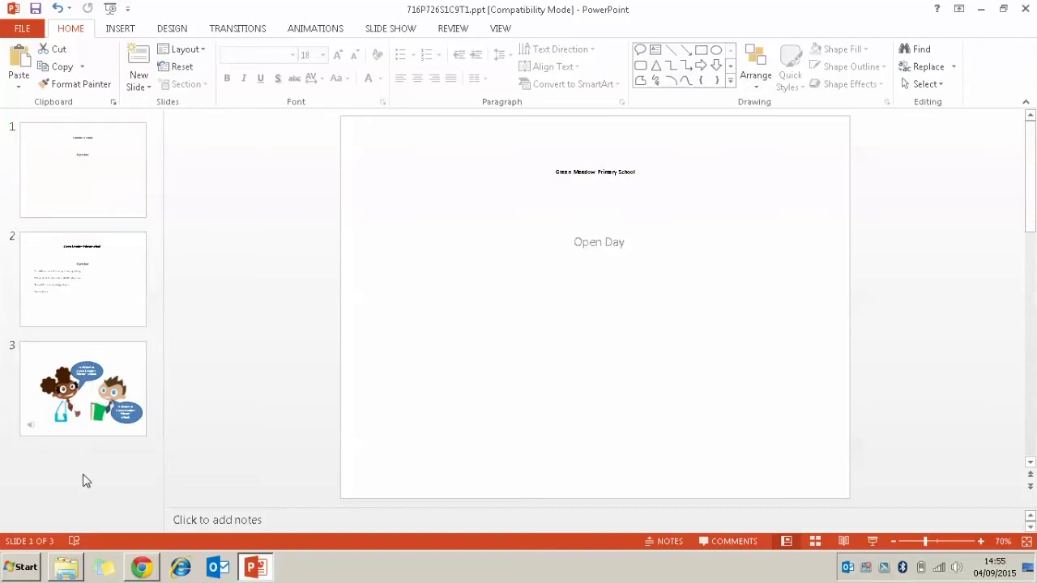
pyautogui.click(144, 56)
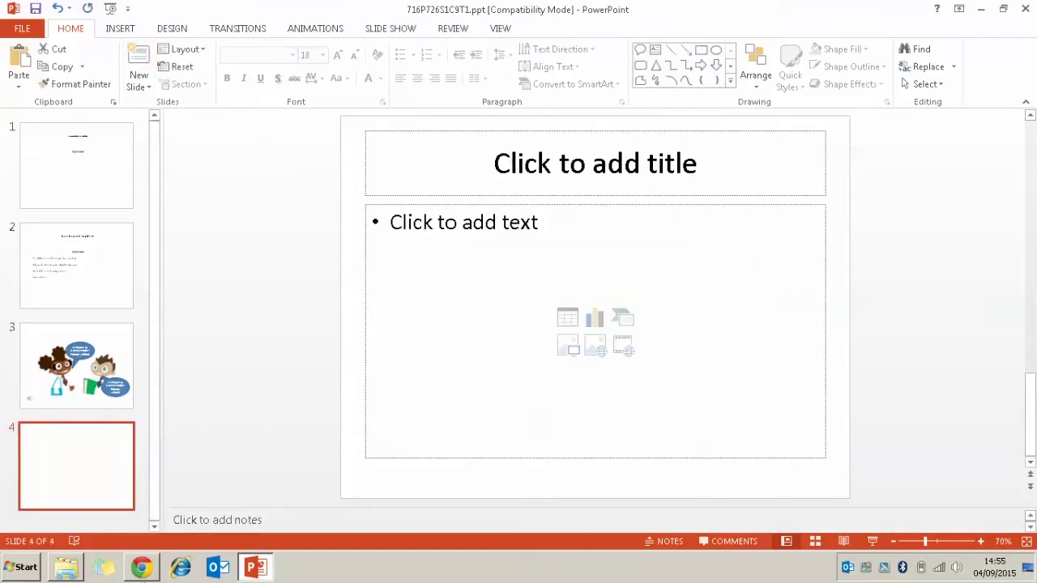
# Open the Survey.xlsx workbook from the exam folder
pyautogui.moveTo(73, 571)
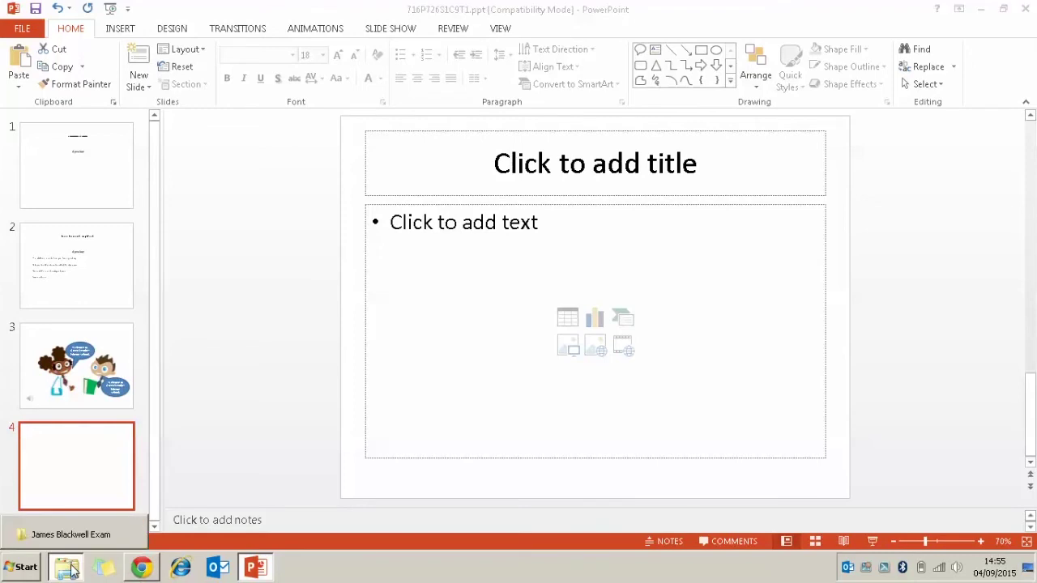
pyautogui.click(71, 572)
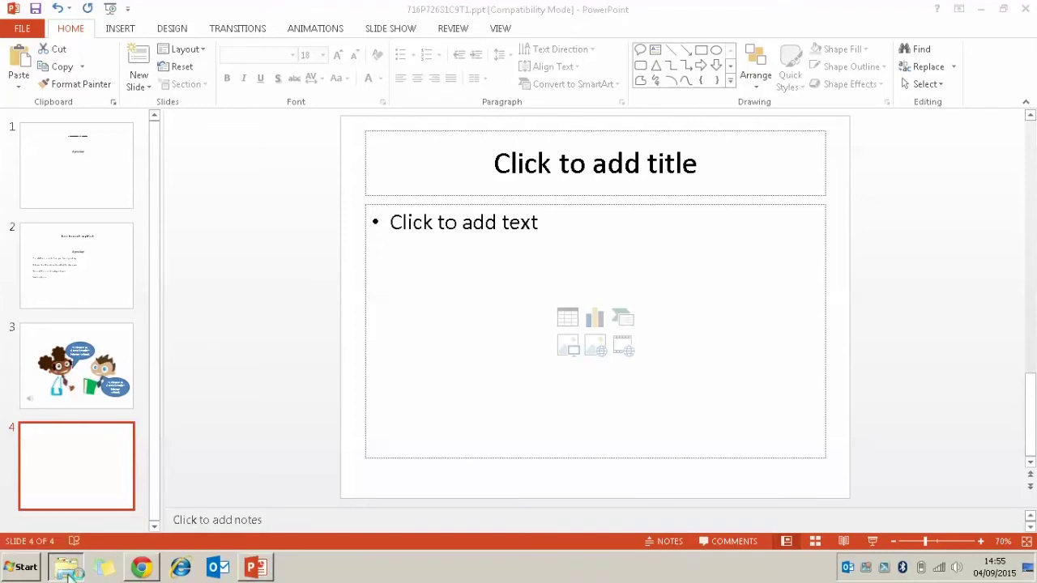
pyautogui.click(71, 572)
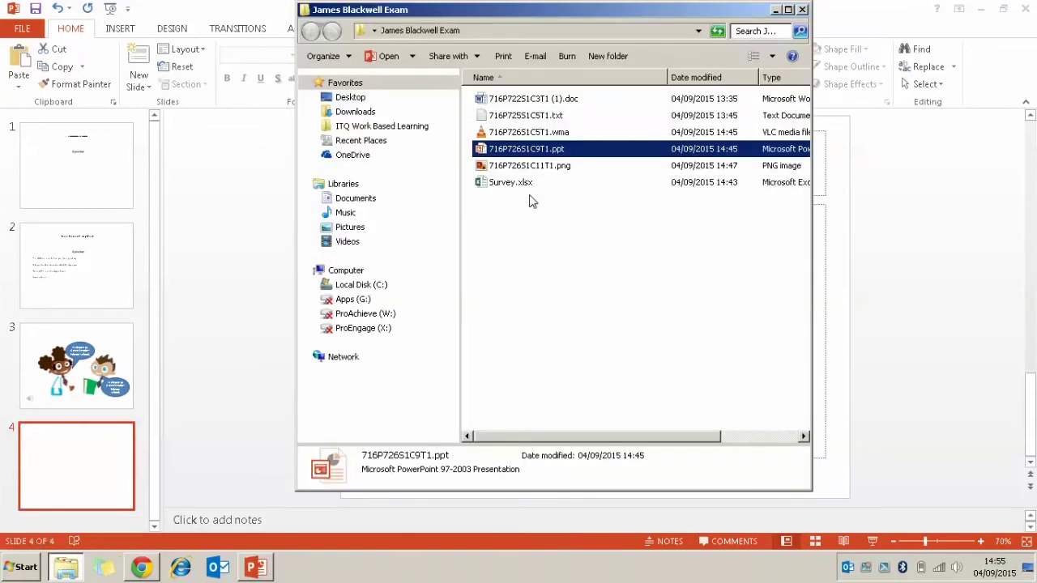
pyautogui.click(478, 186)
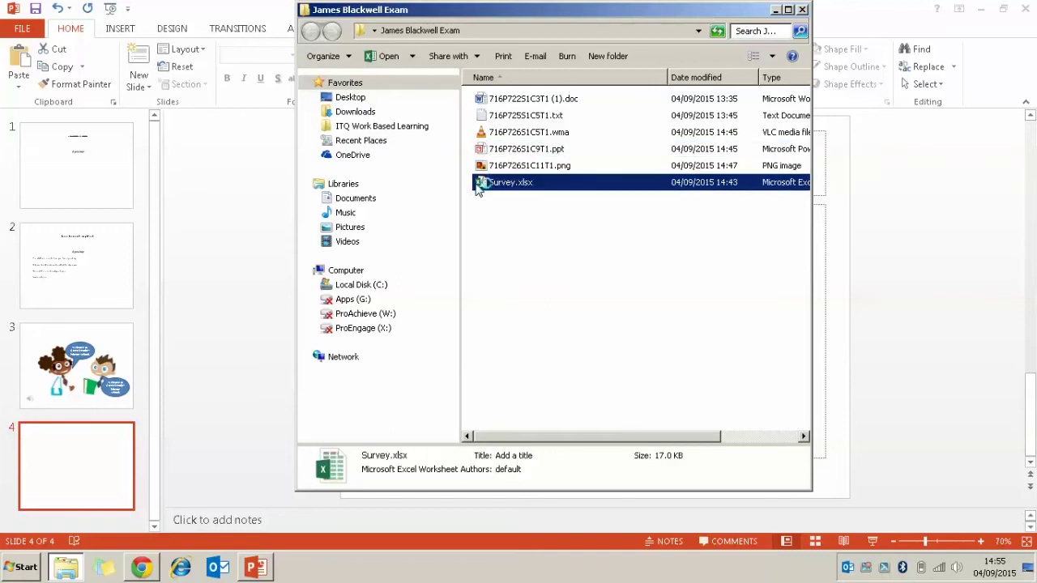
pyautogui.doubleClick(478, 185)
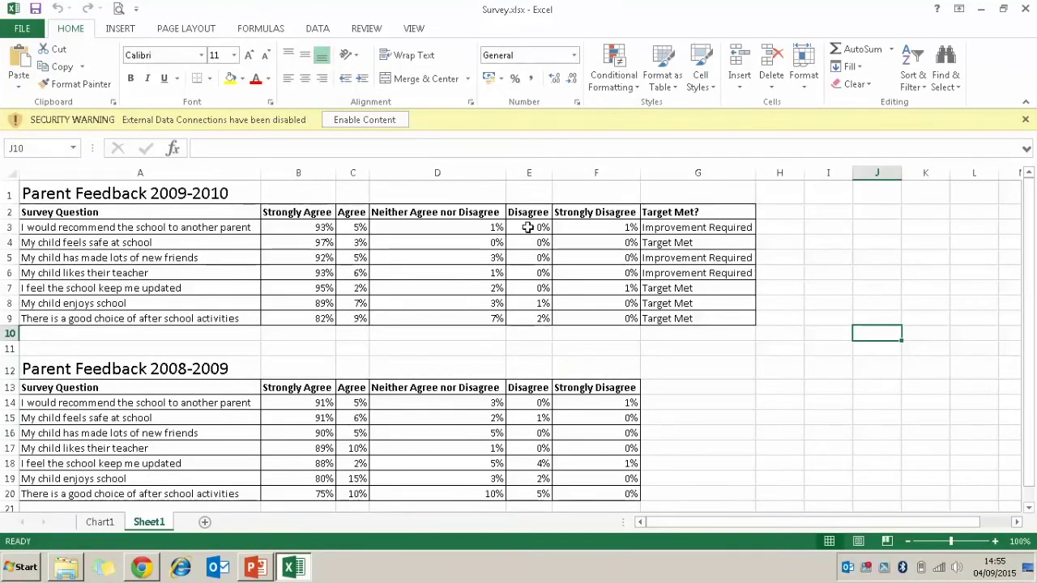
# Copy the whole comparison chart from the Chart1 sheet of the workbook
pyautogui.click(101, 528)
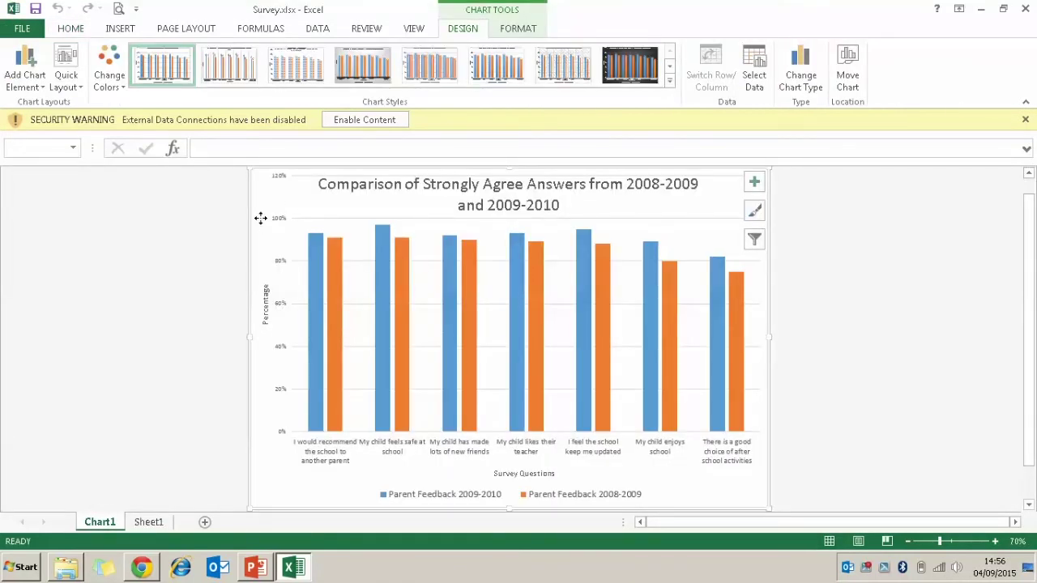
pyautogui.rightClick(260, 218)
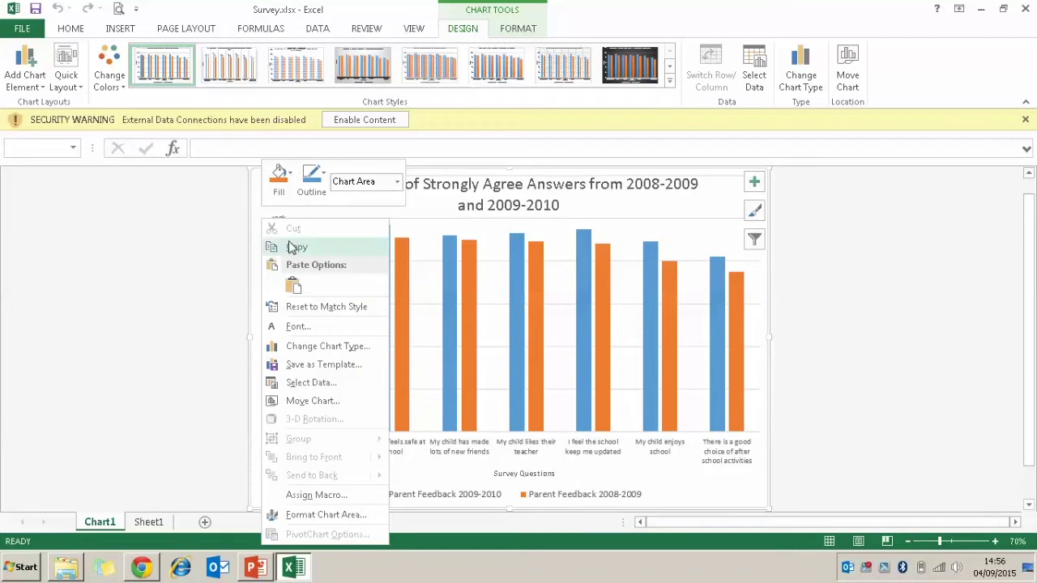
pyautogui.click(292, 247)
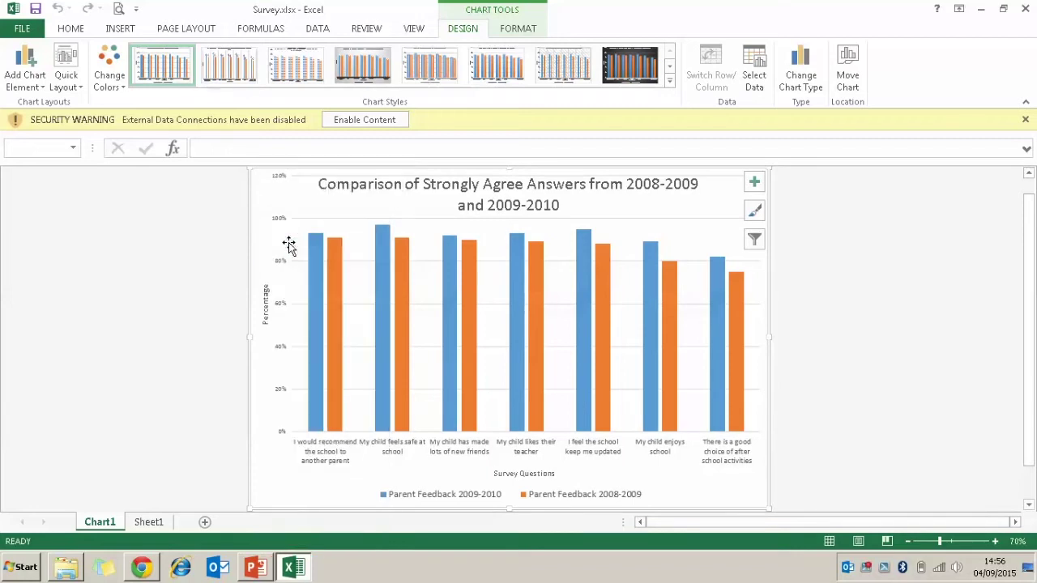
# Return to PowerPoint and paste the chart into slide 4's content placeholder using the destination theme
pyautogui.click(256, 568)
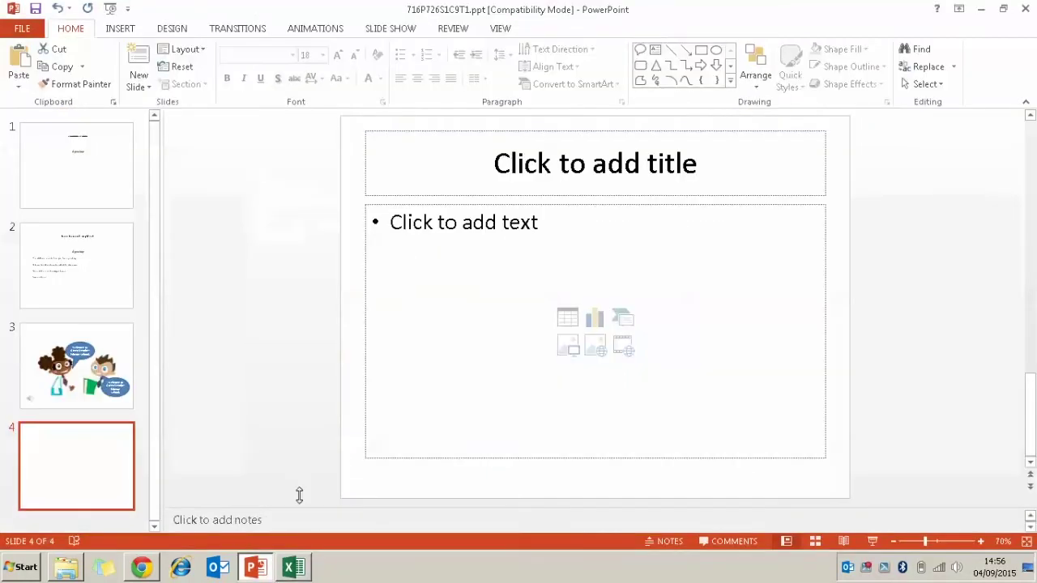
pyautogui.click(376, 219)
pyautogui.rightClick(365, 213)
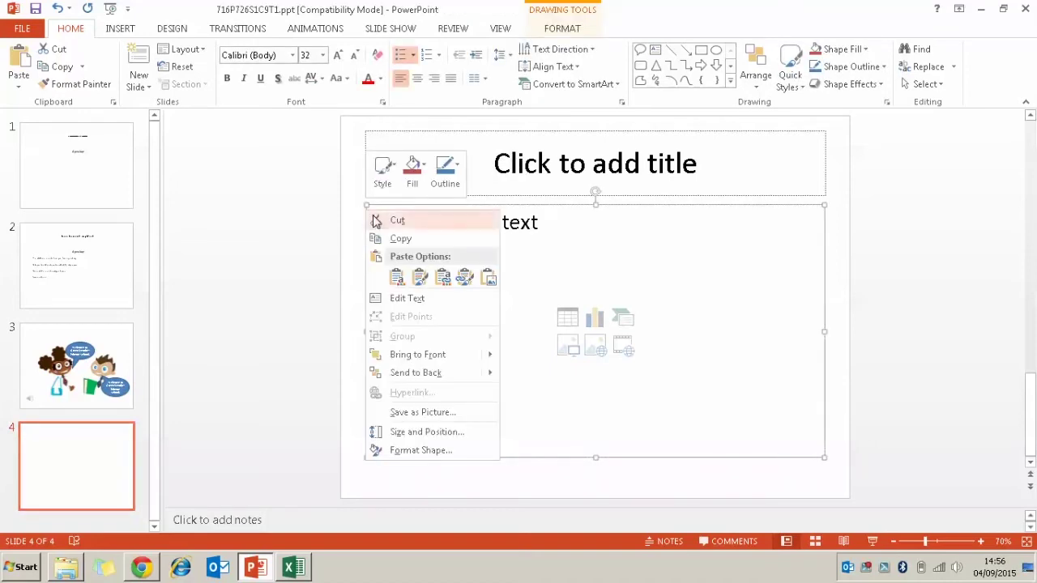
pyautogui.click(396, 278)
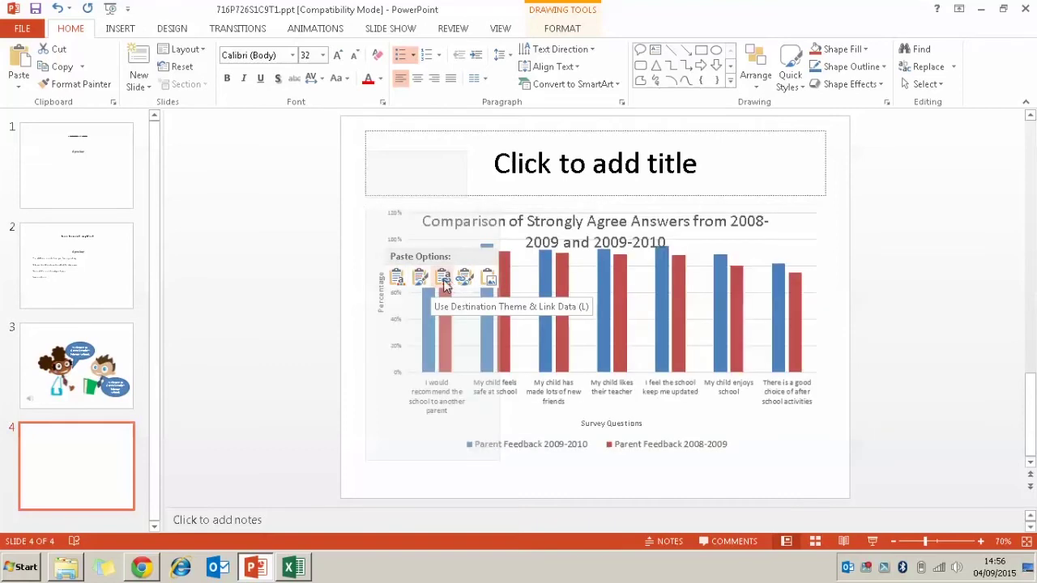
pyautogui.click(397, 278)
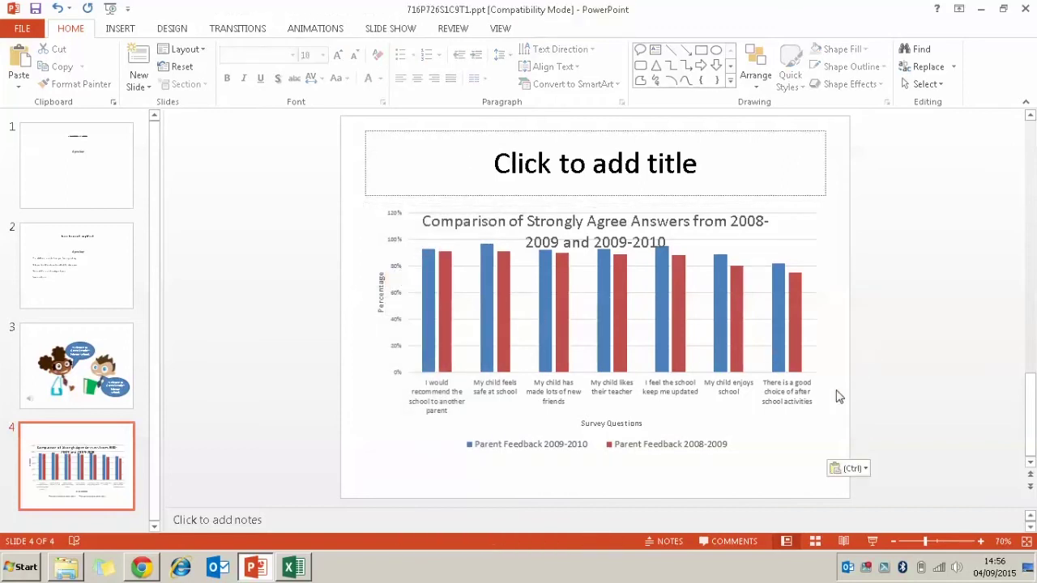
# Reposition the chart centrally below the title area of slide 4 and enter the slide title "Chart"
pyautogui.moveTo(727, 420); pyautogui.dragTo(641, 334)
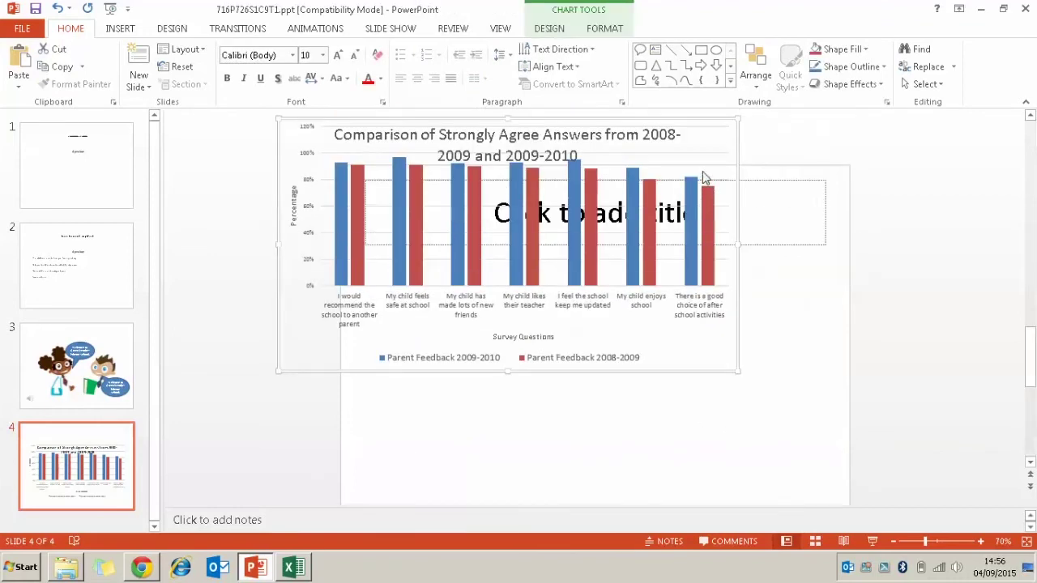
pyautogui.moveTo(673, 374)
pyautogui.mouseDown()
pyautogui.moveTo(764, 504)
pyautogui.moveTo(746, 467)
pyautogui.mouseUp()
pyautogui.click(695, 163)
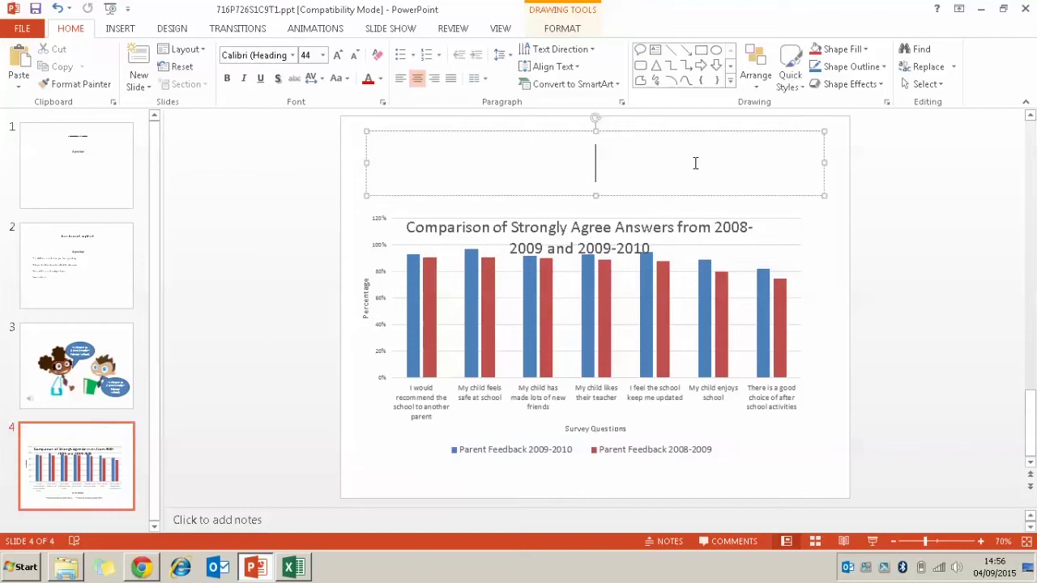
pyautogui.write('Chart')
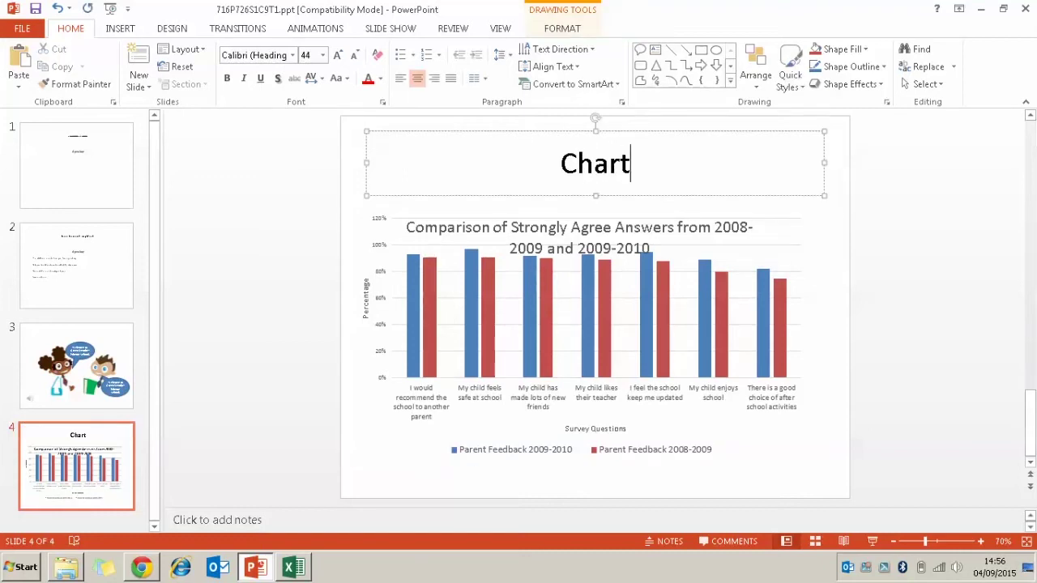
# Review the Task 6 brief in Chrome, return to PowerPoint and add the footer "Green Meadow Primary School" to all slides
pyautogui.click(89, 348)
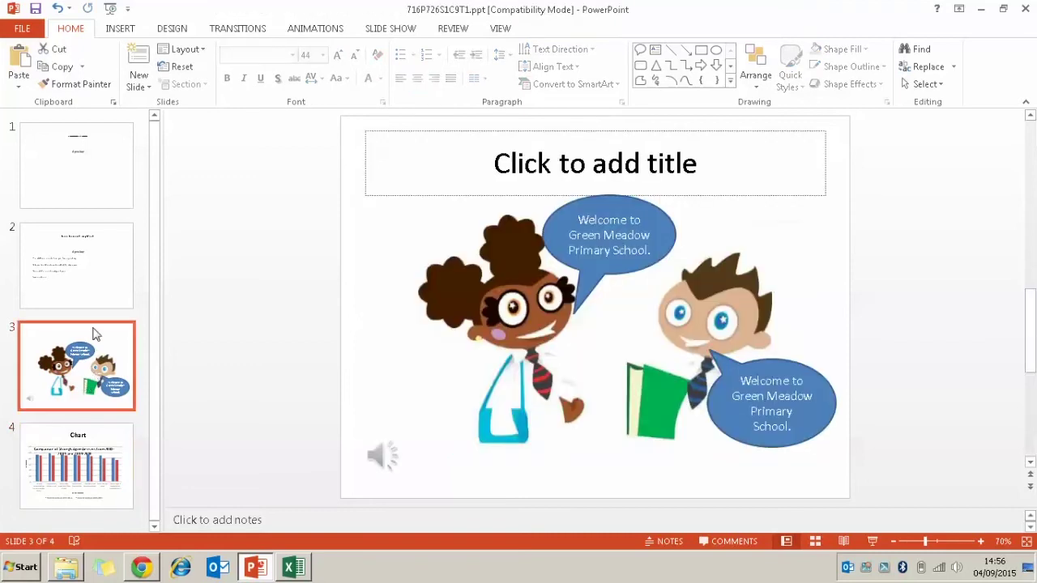
pyautogui.click(92, 268)
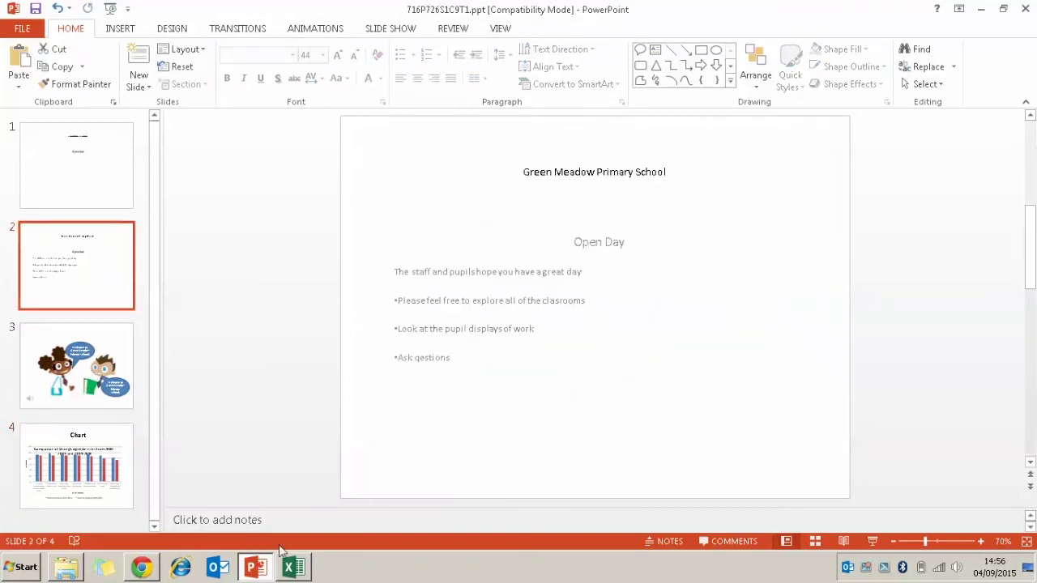
pyautogui.click(142, 568)
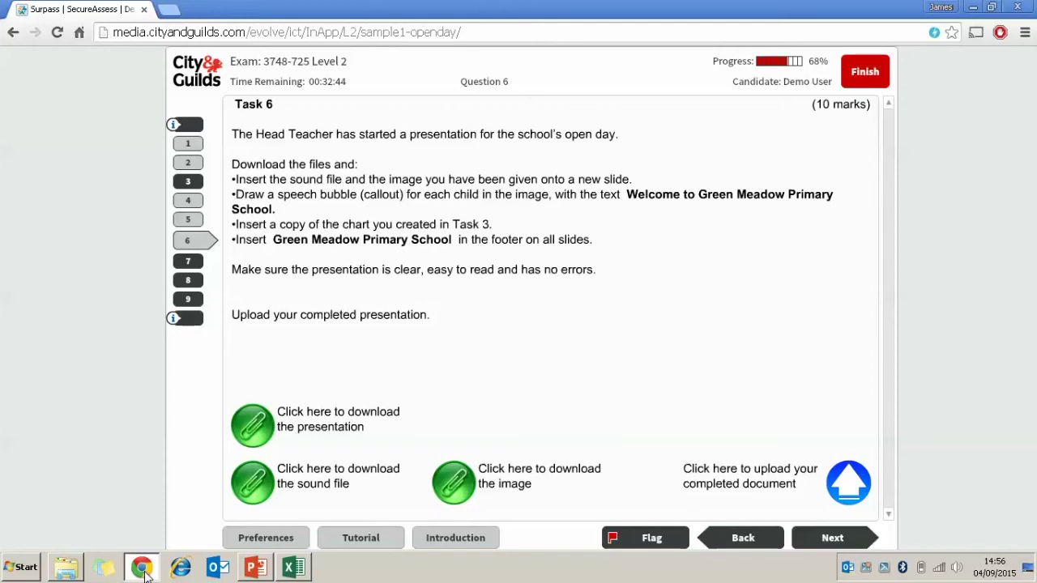
pyautogui.click(261, 572)
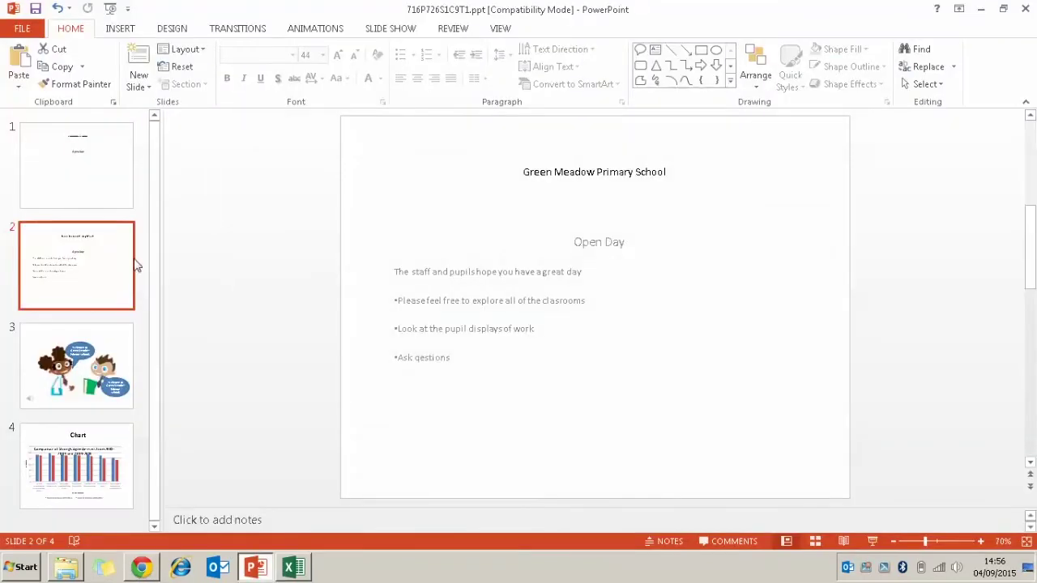
pyautogui.click(84, 189)
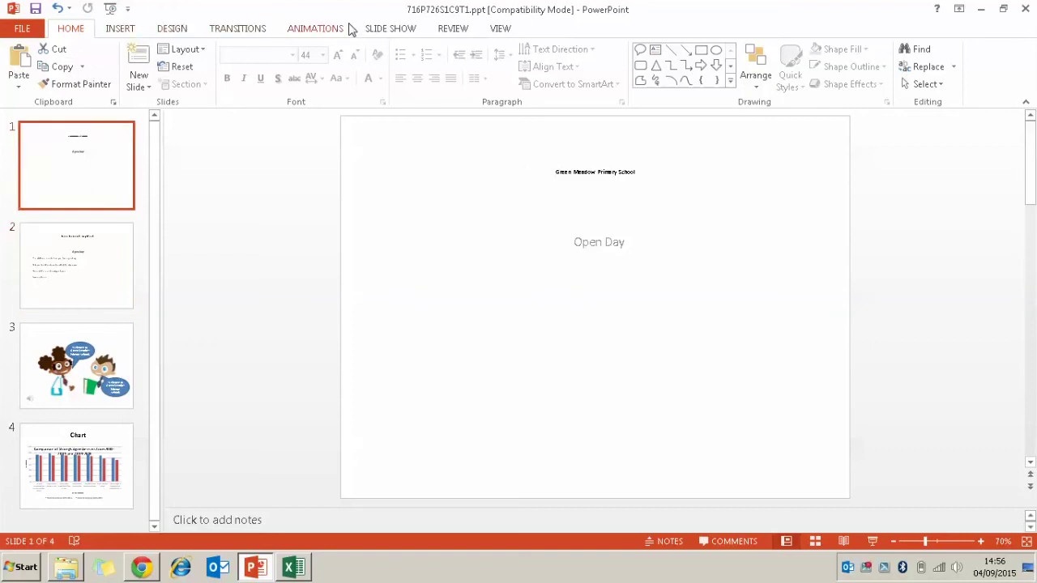
pyautogui.click(120, 28)
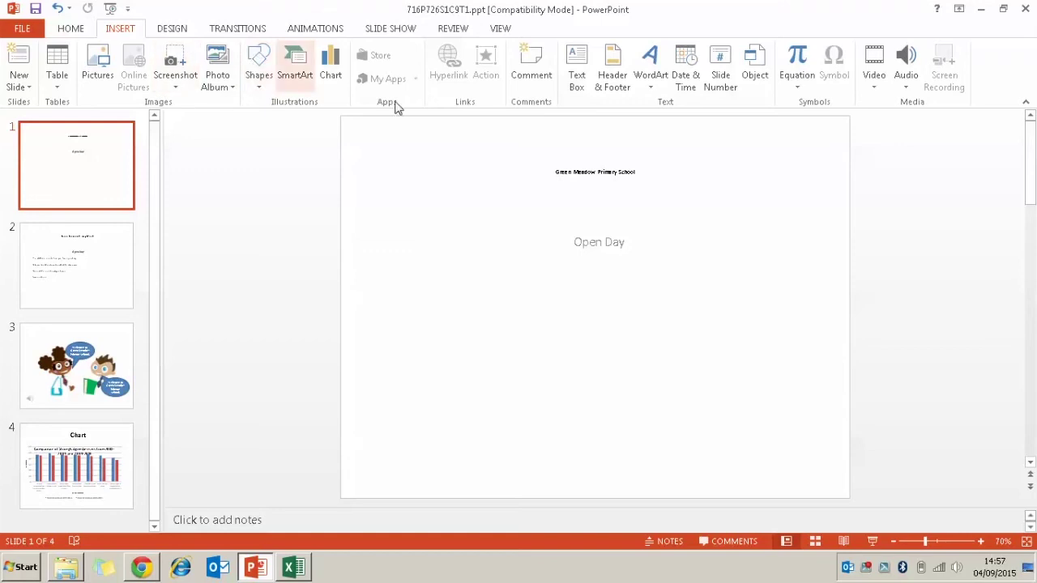
pyautogui.click(620, 91)
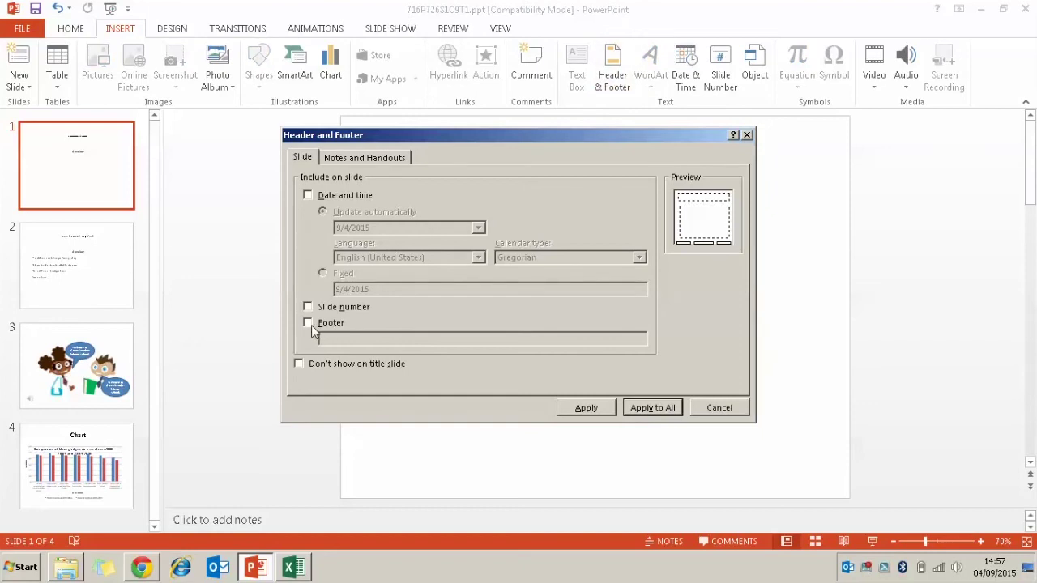
pyautogui.click(308, 323)
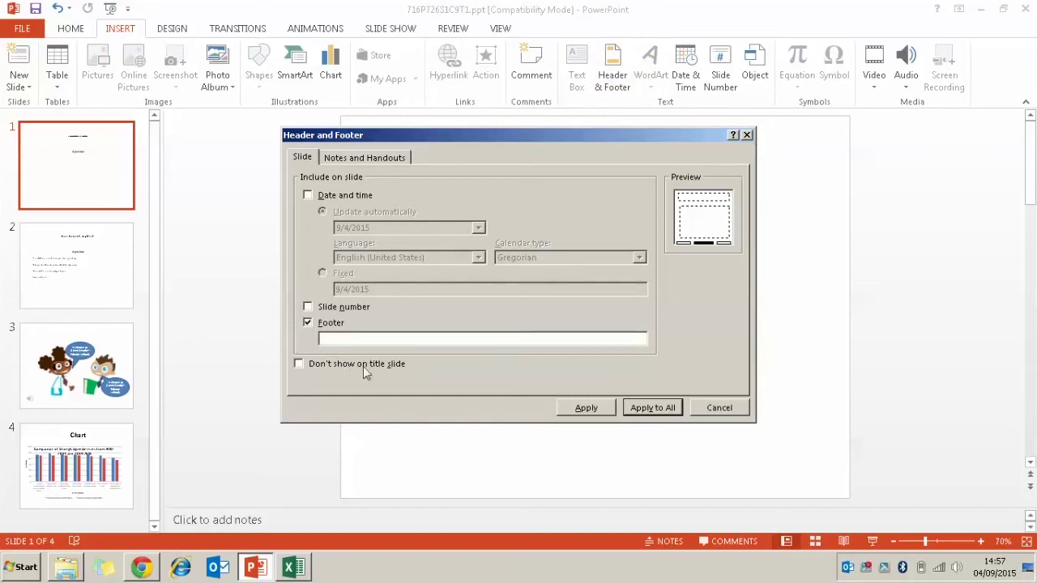
pyautogui.write('Green Meadow Primary School')
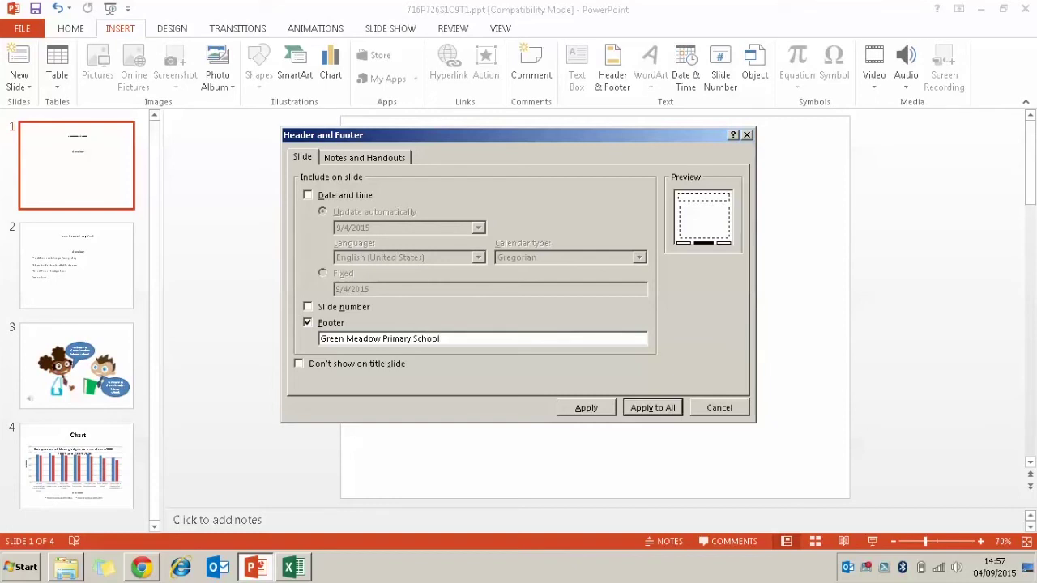
pyautogui.click(658, 408)
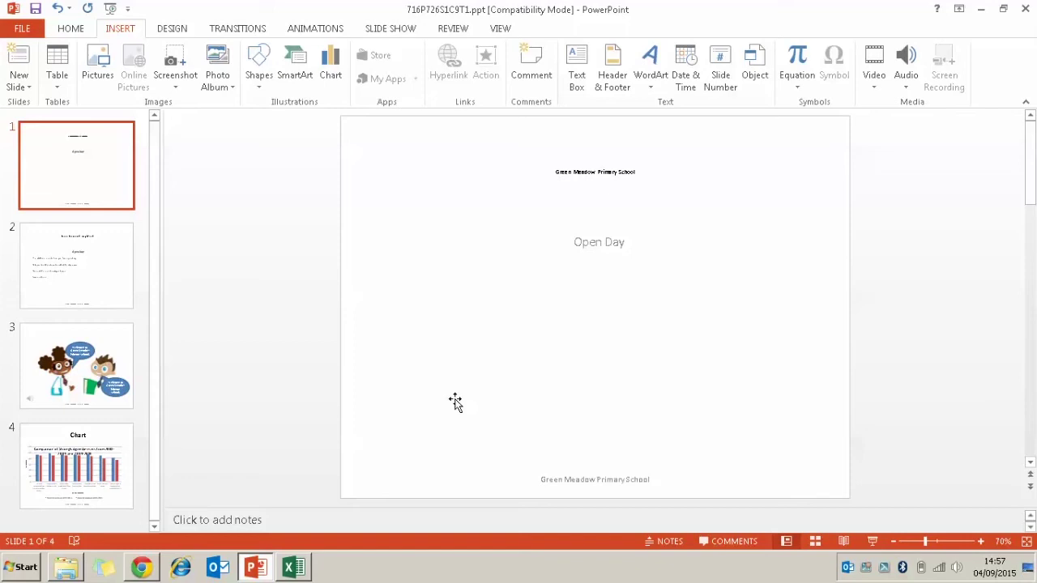
# Enlarge the font of the slide 1 title "Green Meadow Primary School" to one size increment above 24 pt
pyautogui.click(141, 567)
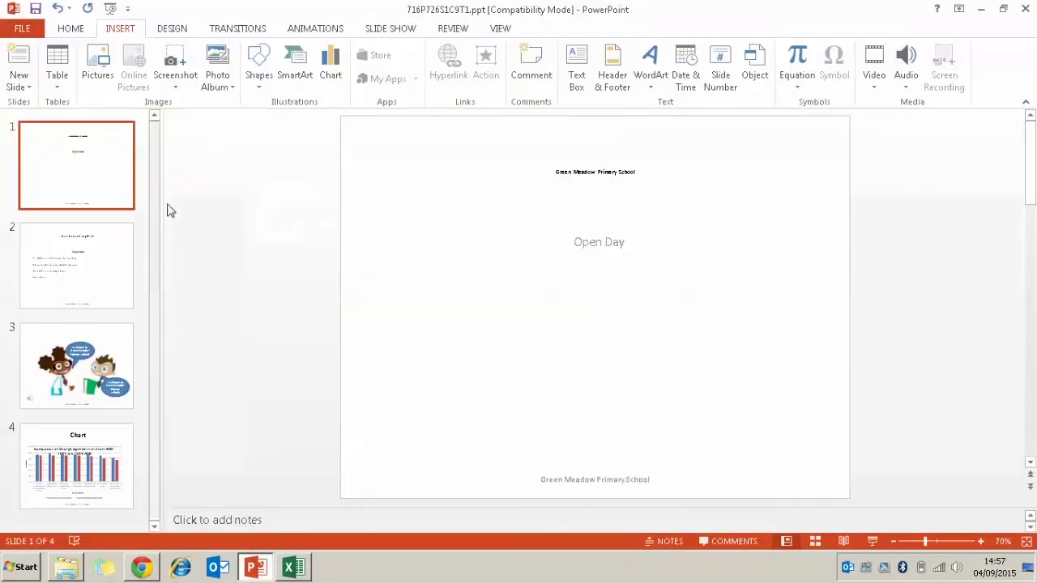
pyautogui.click(570, 183)
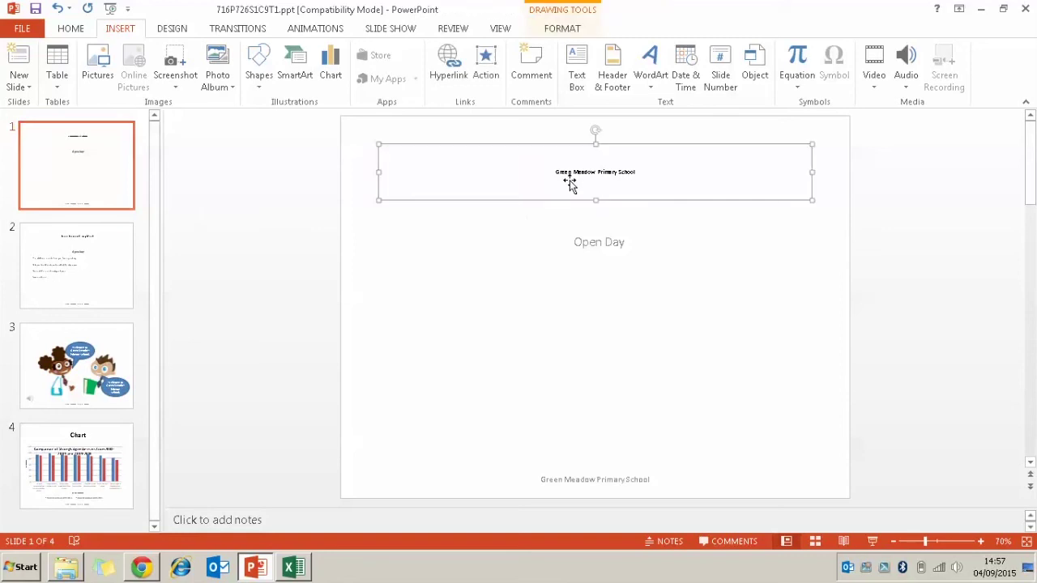
pyautogui.moveTo(556, 171); pyautogui.dragTo(638, 171)
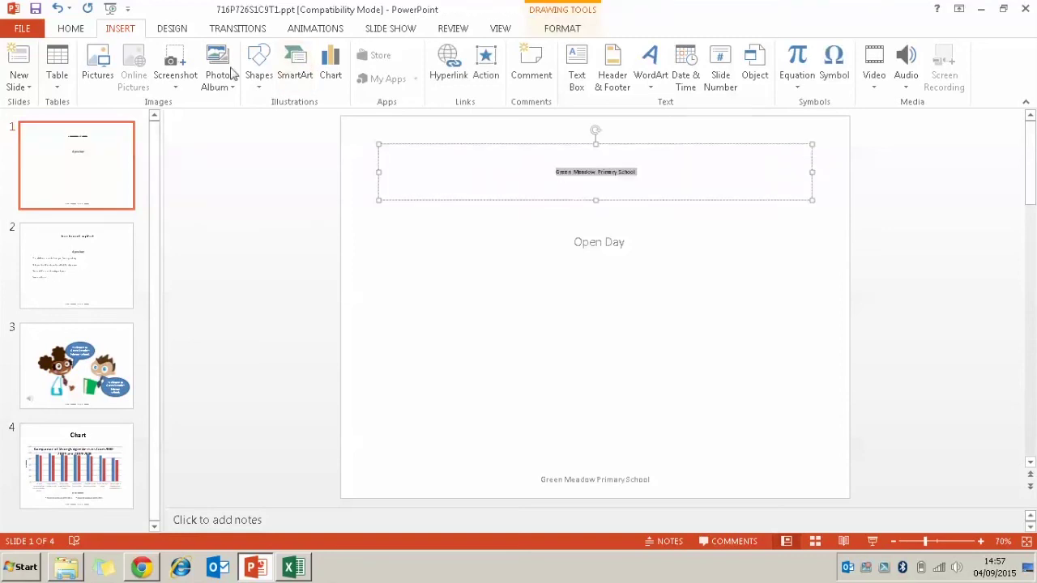
pyautogui.click(79, 30)
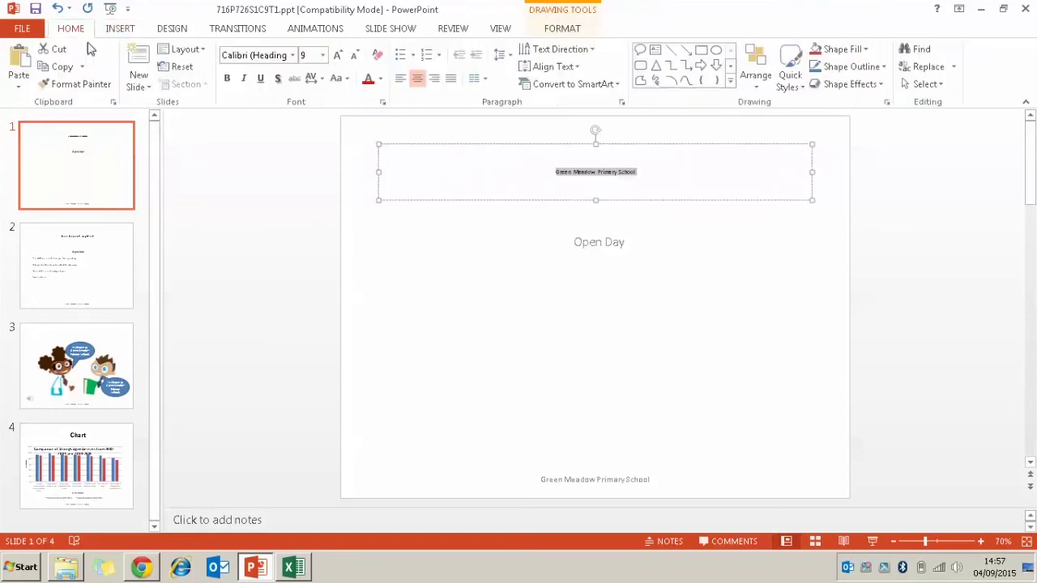
pyautogui.click(337, 55)
pyautogui.click(338, 55)
pyautogui.click(338, 55)
pyautogui.click(337, 55)
pyautogui.click(337, 55)
pyautogui.click(338, 55)
pyautogui.click(338, 55)
pyautogui.click(338, 55)
pyautogui.click(337, 55)
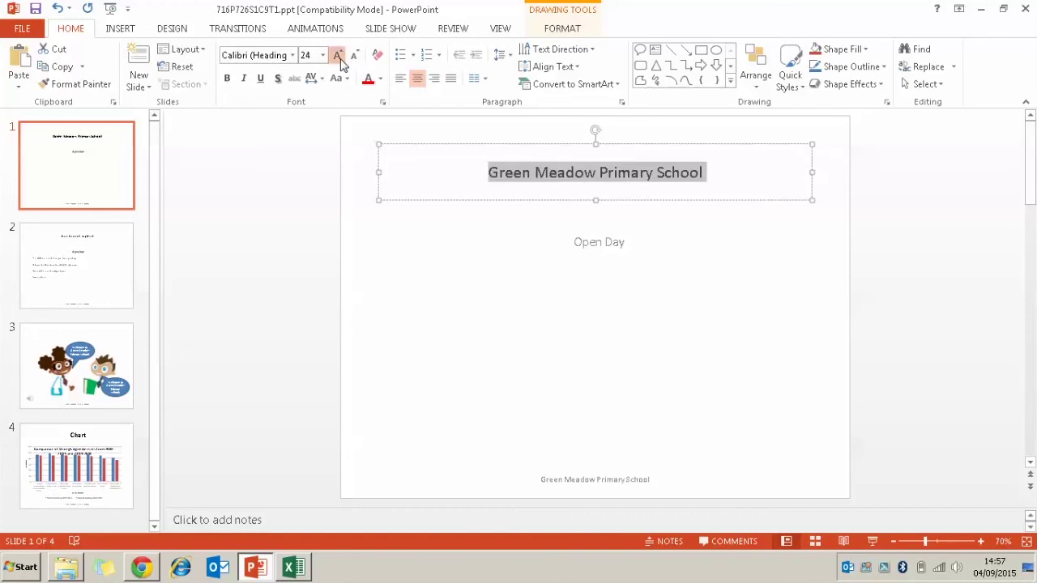
pyautogui.click(338, 55)
# Increase the font size of the subtitle "Open Day" on slide 1 to 138 pt
pyautogui.click(593, 241)
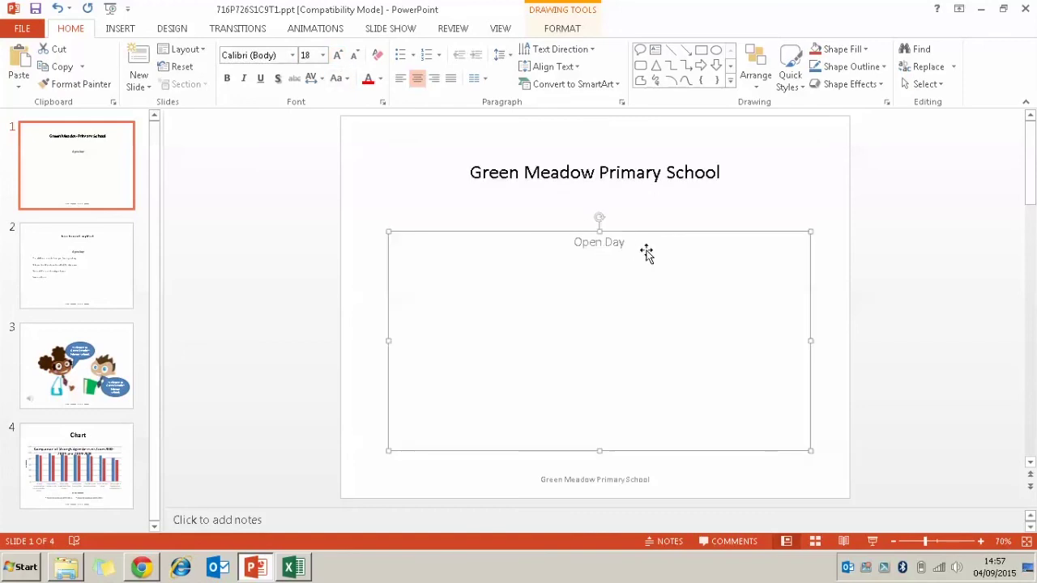
pyautogui.doubleClick(617, 243)
pyautogui.doubleClick(617, 243)
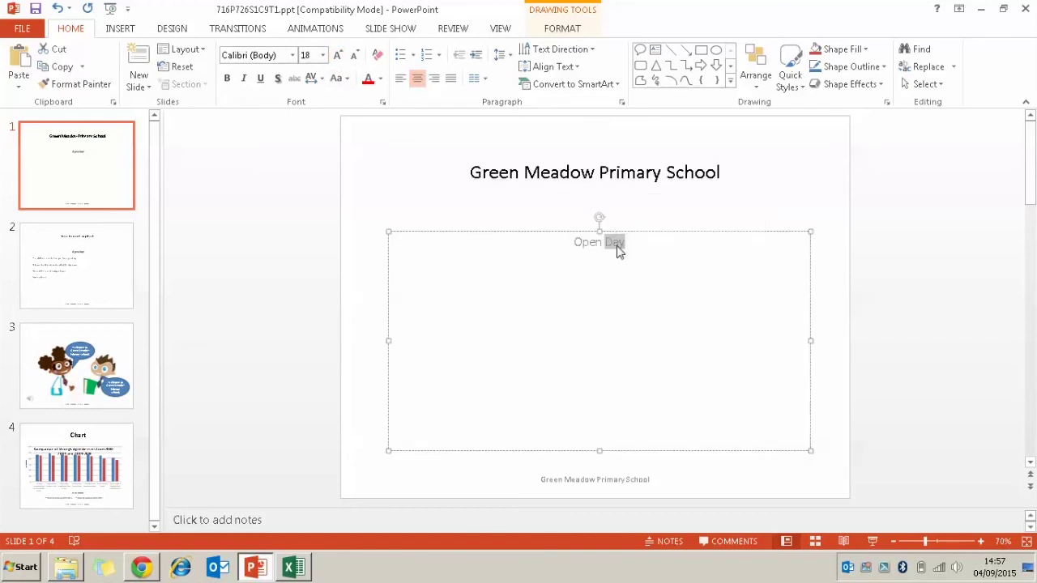
pyautogui.tripleClick(618, 247)
pyautogui.click(338, 55)
pyautogui.click(338, 56)
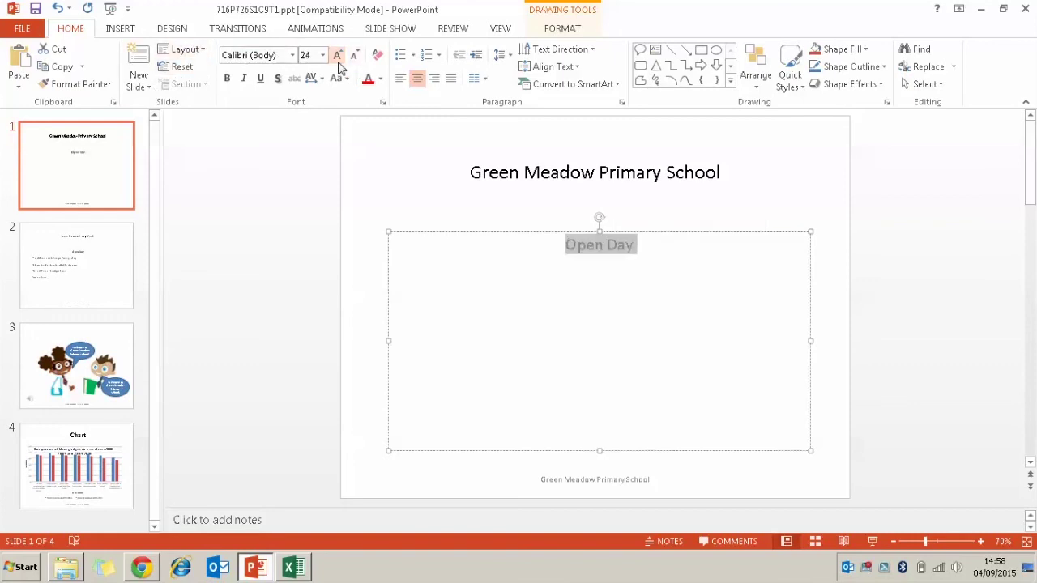
pyautogui.click(338, 55)
pyautogui.click(338, 55)
pyautogui.click(338, 55)
pyautogui.click(338, 55)
pyautogui.click(338, 55)
pyautogui.click(338, 55)
pyautogui.click(338, 55)
pyautogui.click(338, 55)
pyautogui.click(338, 55)
pyautogui.click(338, 55)
pyautogui.click(338, 55)
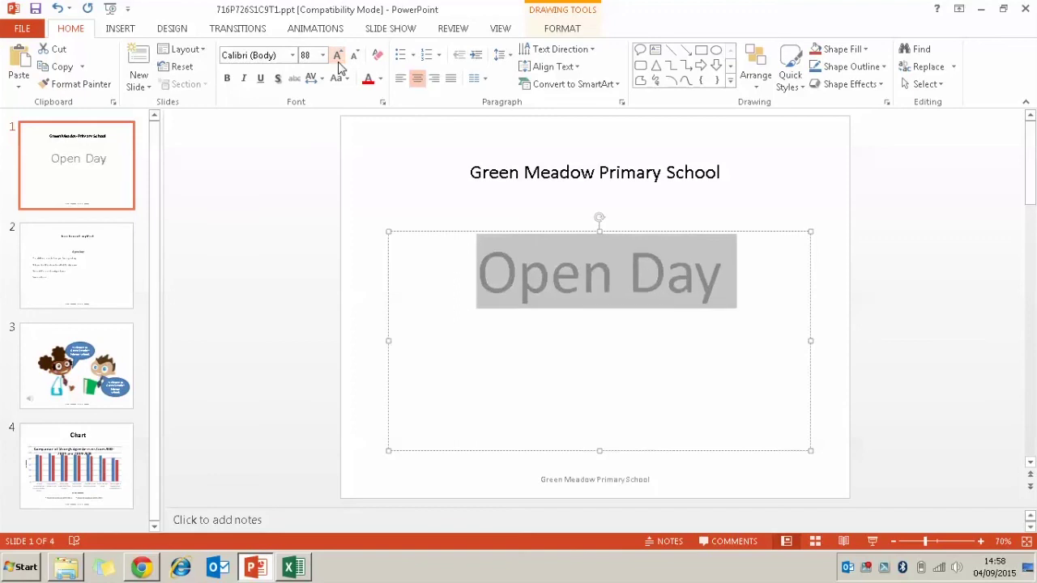
pyautogui.click(338, 55)
pyautogui.click(337, 55)
pyautogui.click(337, 55)
# Enlarge the slide 2 title "Green Meadow Primary School" to the same font size as the slide 1 title
pyautogui.click(76, 260)
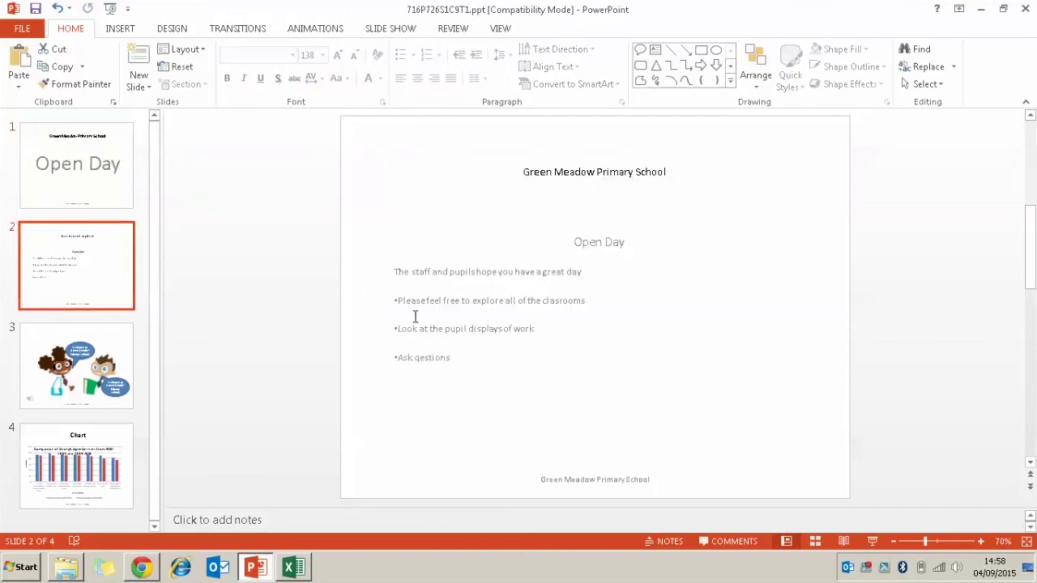
pyautogui.click(454, 345)
pyautogui.click(571, 179)
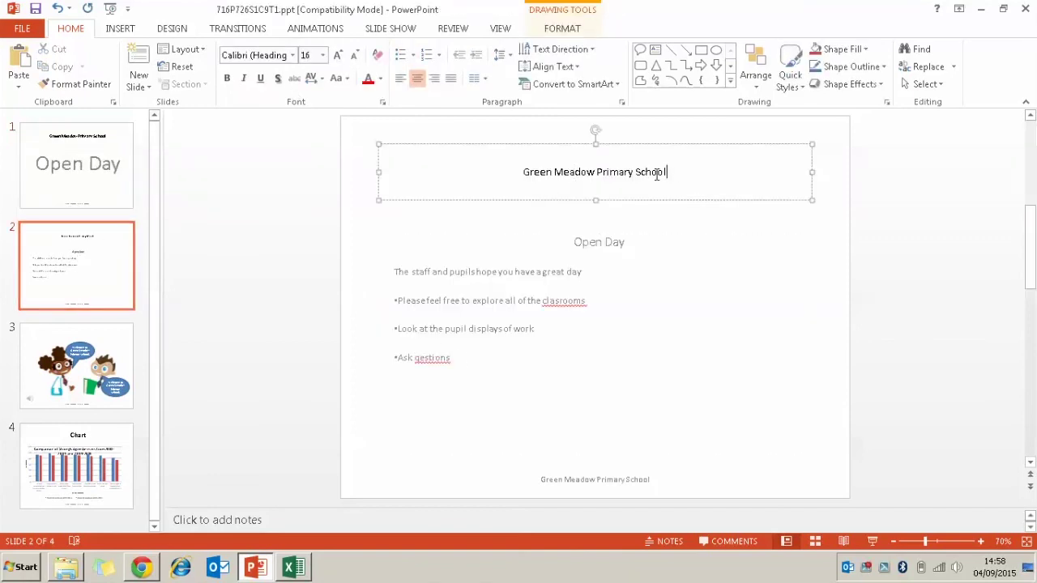
pyautogui.moveTo(658, 175); pyautogui.dragTo(393, 152)
pyautogui.click(338, 55)
pyautogui.click(338, 56)
pyautogui.click(338, 55)
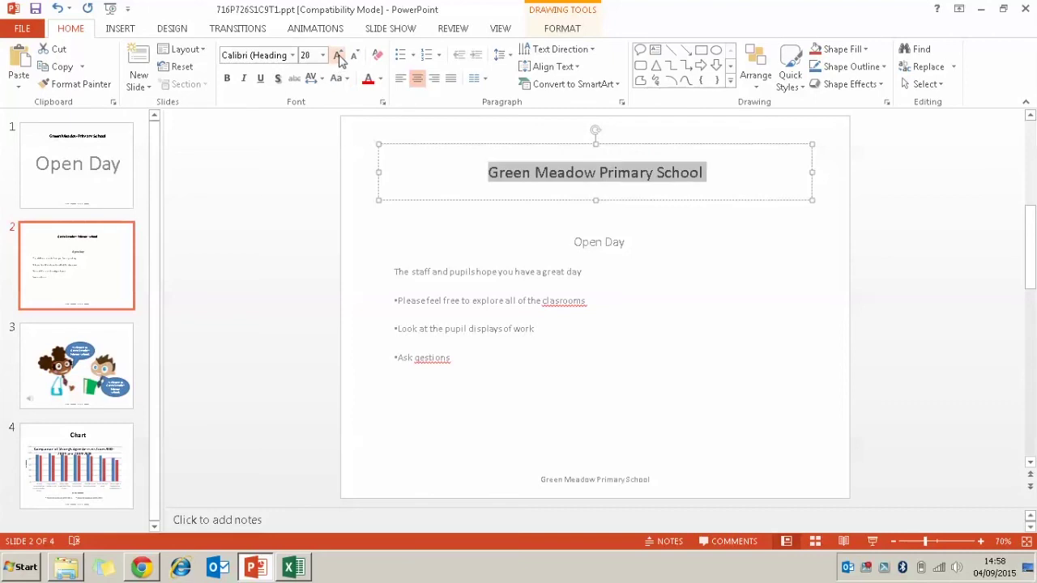
pyautogui.click(337, 55)
# Increase the font size of the "Open Day" line on slide 2 to 32 pt
pyautogui.click(604, 240)
pyautogui.moveTo(635, 243); pyautogui.dragTo(569, 242)
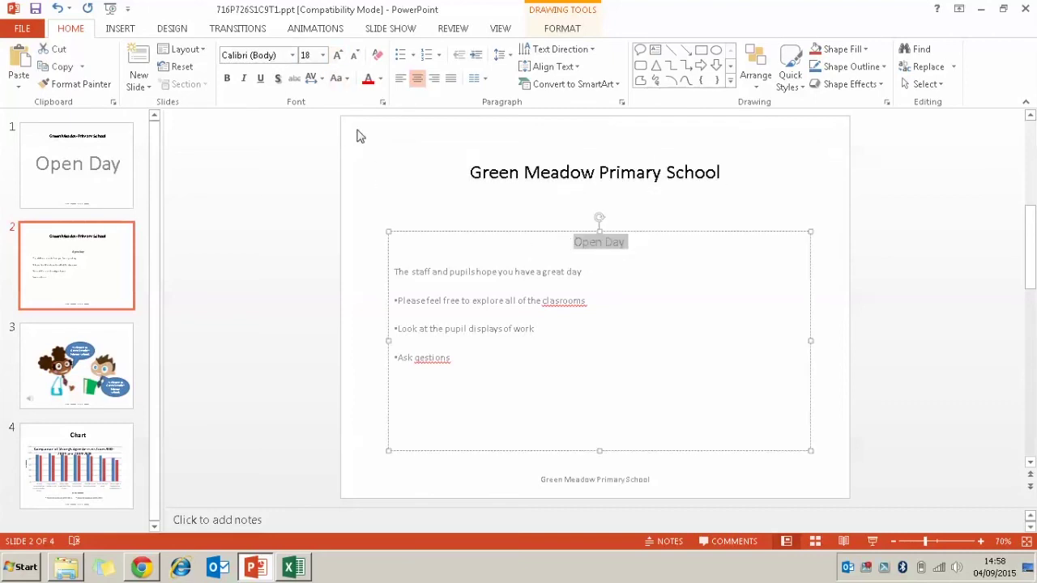
pyautogui.click(339, 57)
pyautogui.click(338, 57)
pyautogui.click(338, 57)
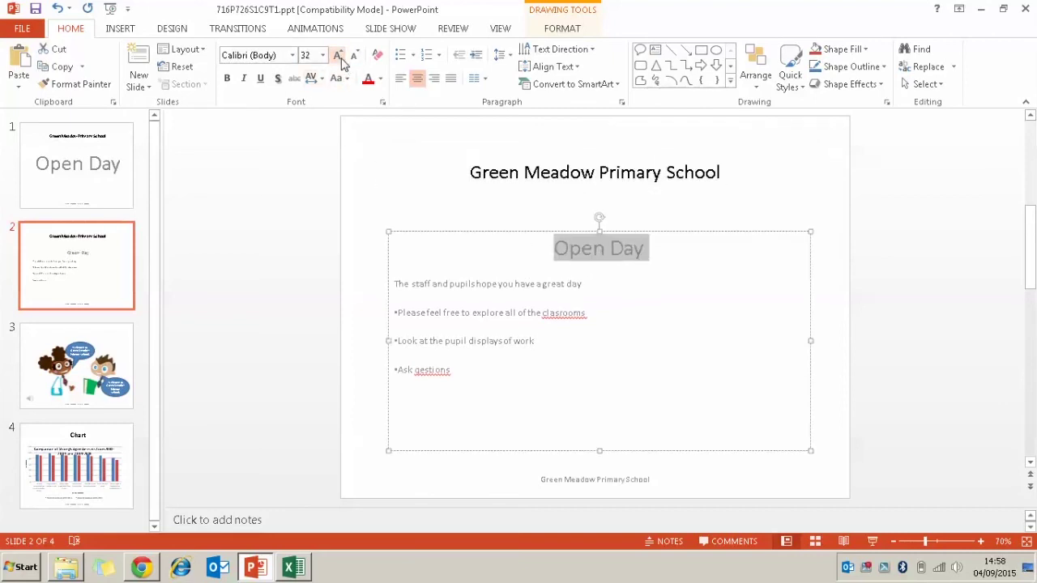
# Increase the font size of the four body lines below "Open Day" on slide 2 to 20 pt
pyautogui.click(467, 385)
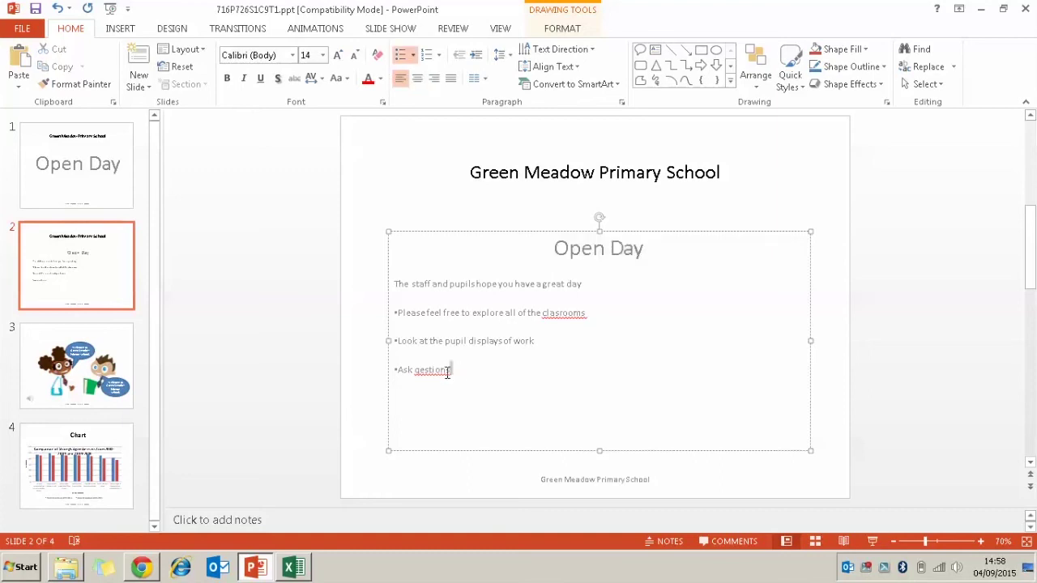
pyautogui.moveTo(447, 373); pyautogui.dragTo(397, 285)
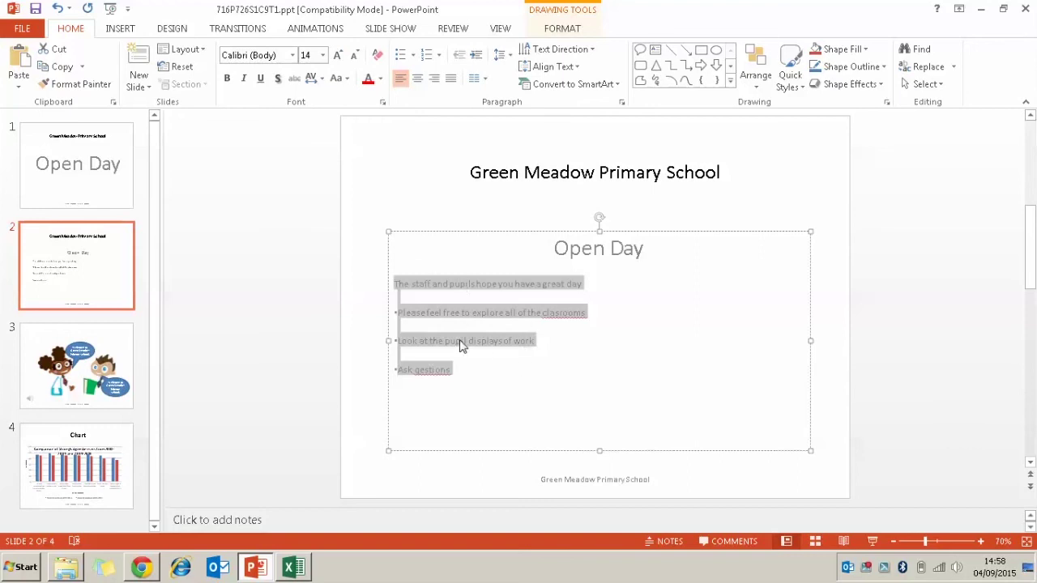
pyautogui.click(337, 56)
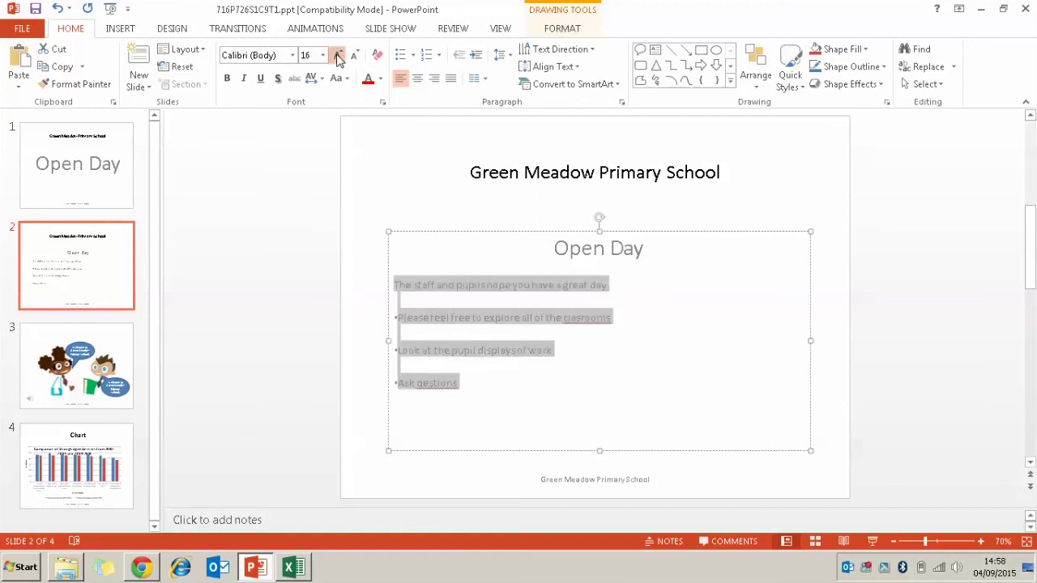
pyautogui.click(337, 56)
pyautogui.click(338, 57)
# Remove the bullets from the last three body lines on slide 2
pyautogui.click(411, 349)
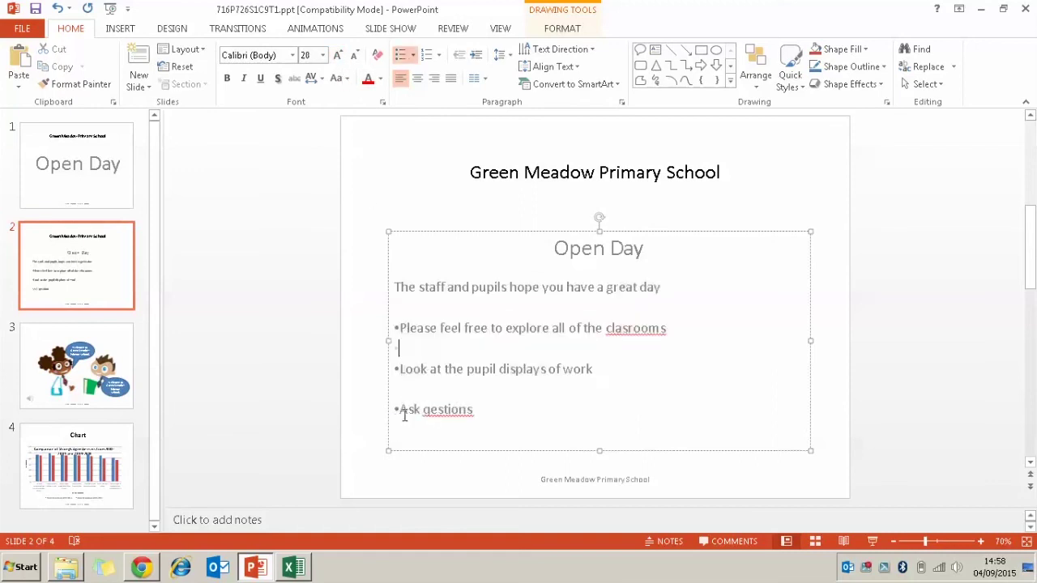
pyautogui.click(397, 328)
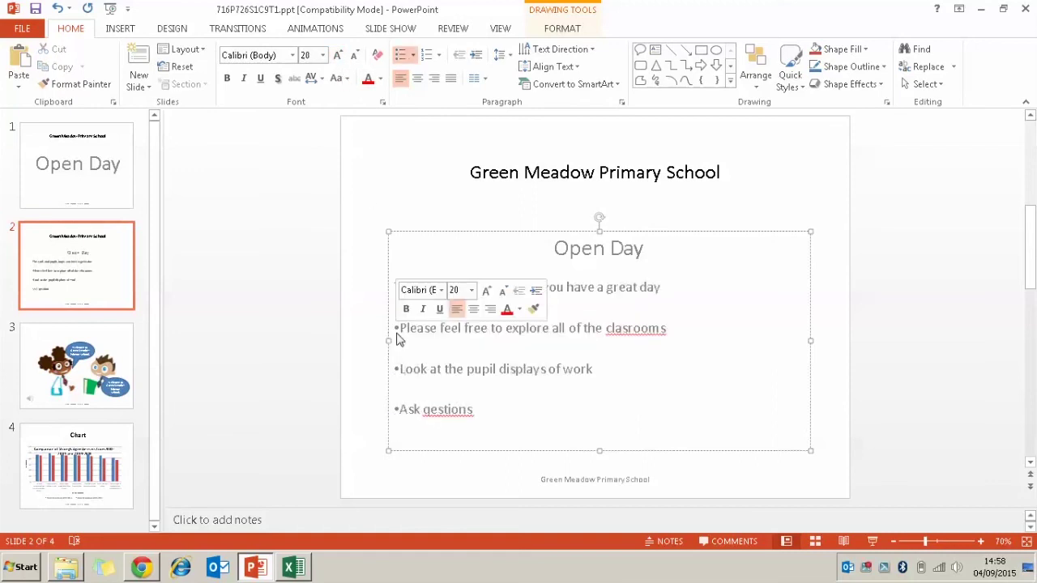
pyautogui.click(397, 409)
pyautogui.click(400, 409)
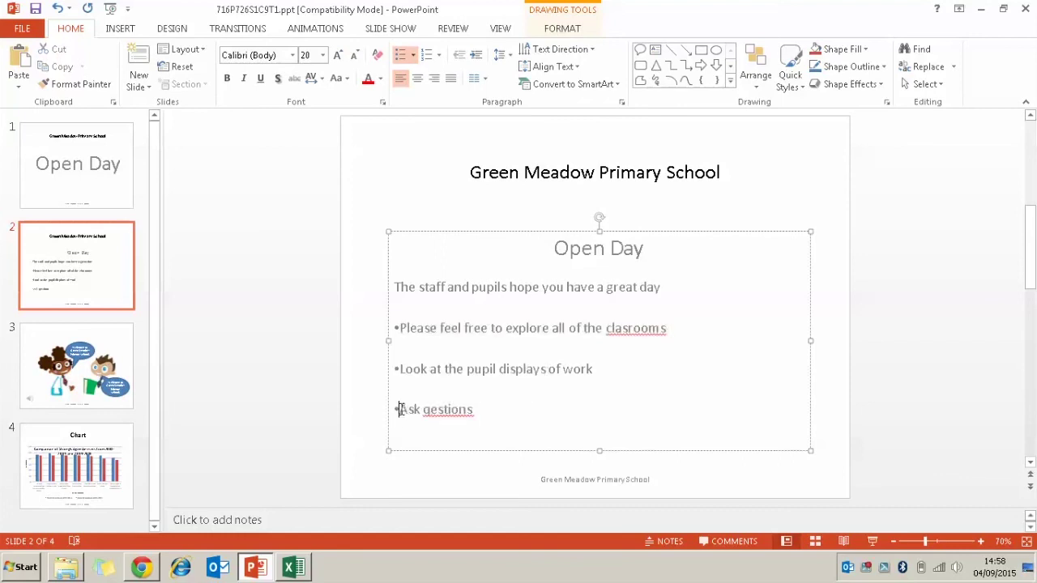
pyautogui.press('BackSpace')
pyautogui.click(397, 368)
pyautogui.press('BackSpace')
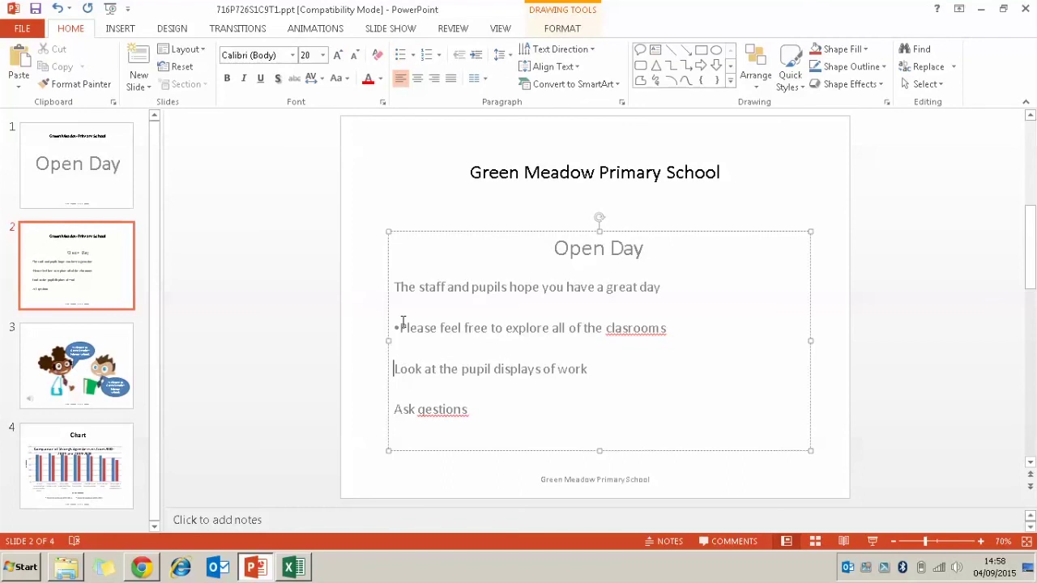
pyautogui.click(397, 326)
pyautogui.click(398, 330)
pyautogui.press('BackSpace')
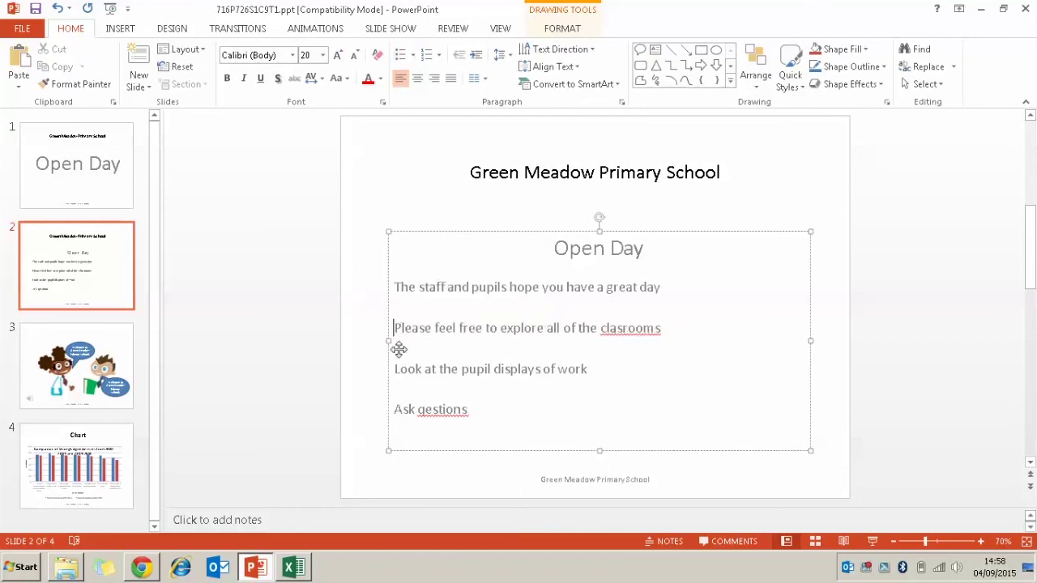
# Correct the misspelled words in slide 2's body text to "classrooms" and "questions" using the spelling suggestions
pyautogui.rightClick(620, 327)
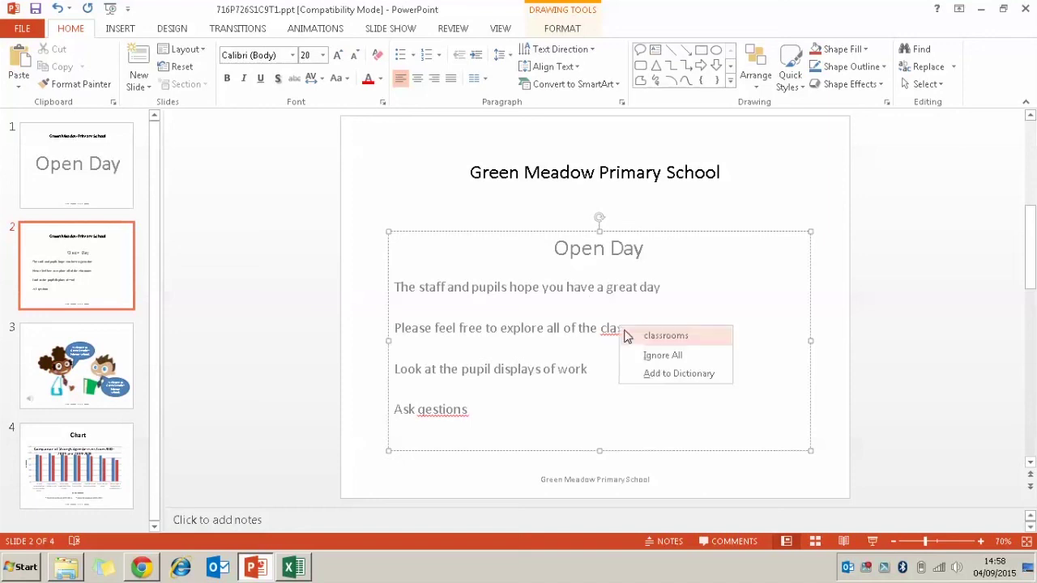
pyautogui.click(672, 337)
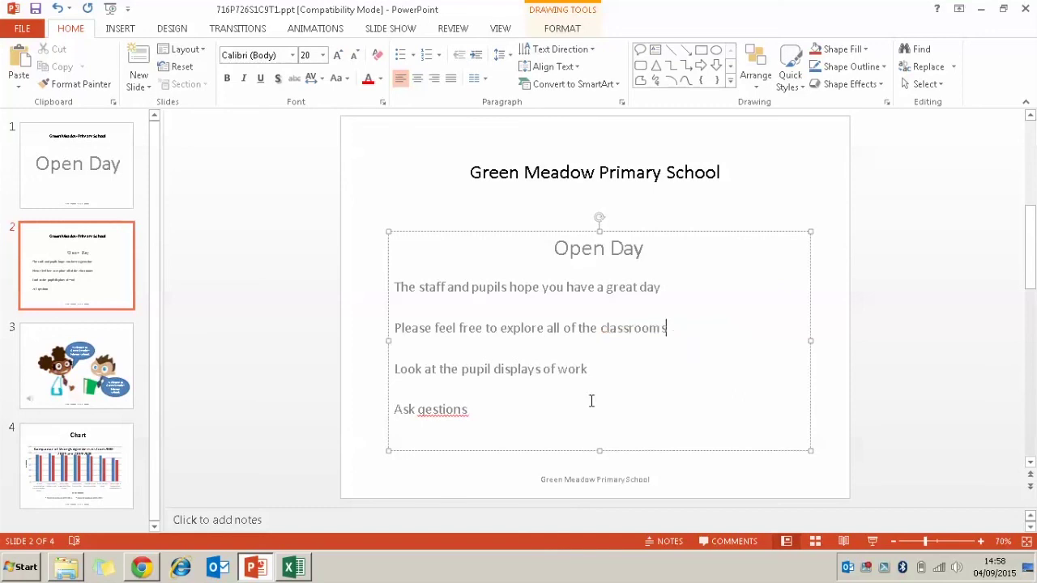
pyautogui.rightClick(458, 413)
pyautogui.click(499, 422)
# Apply bullets to the four body lines below "Open Day" on slide 2
pyautogui.moveTo(502, 427); pyautogui.dragTo(396, 284)
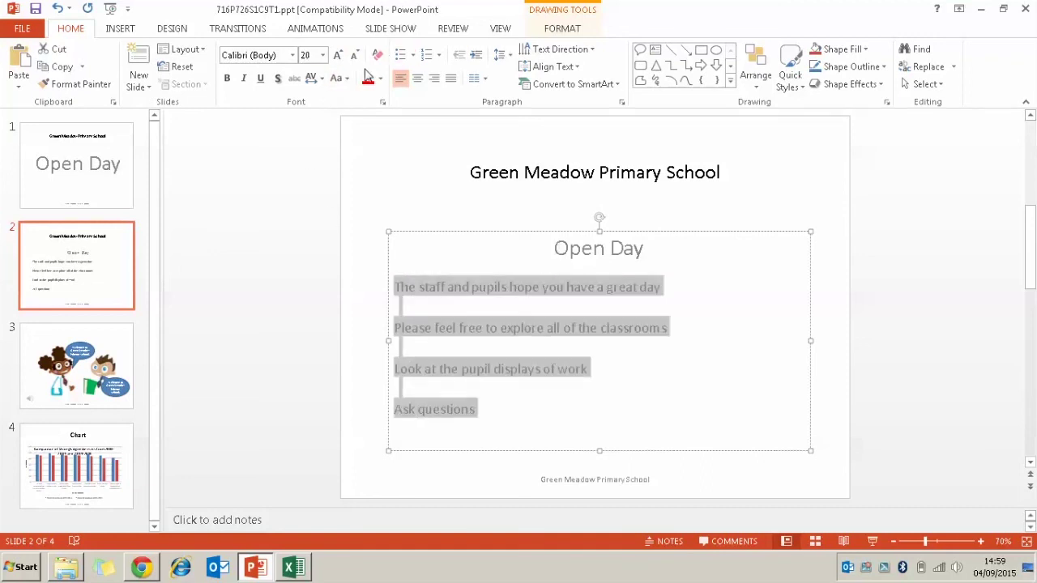
pyautogui.click(400, 58)
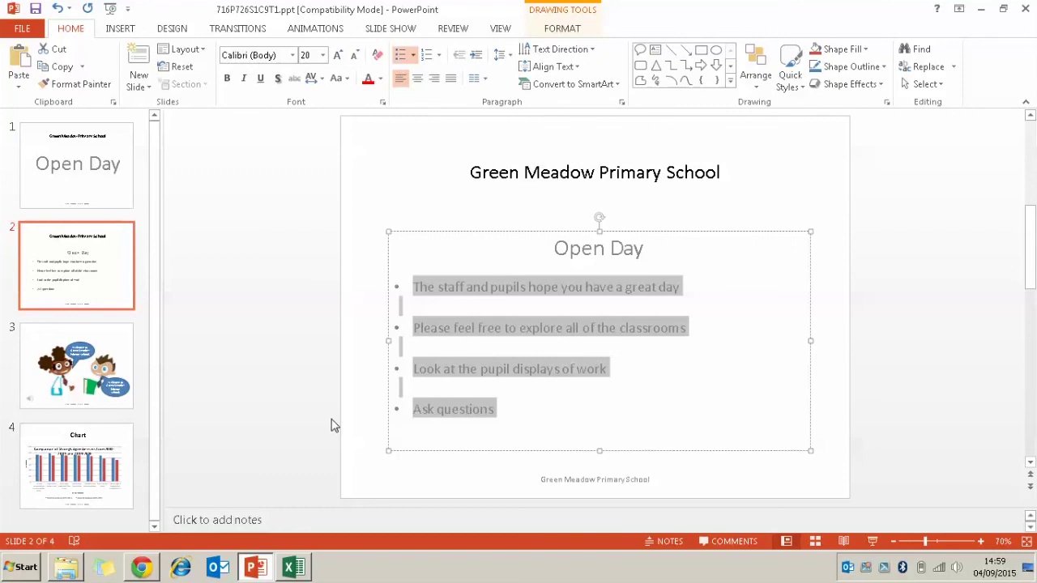
# Review slides 3, 4 and 2 and compare the presentation with the Task 6 instructions in Chrome, returning to PowerPoint
pyautogui.click(130, 380)
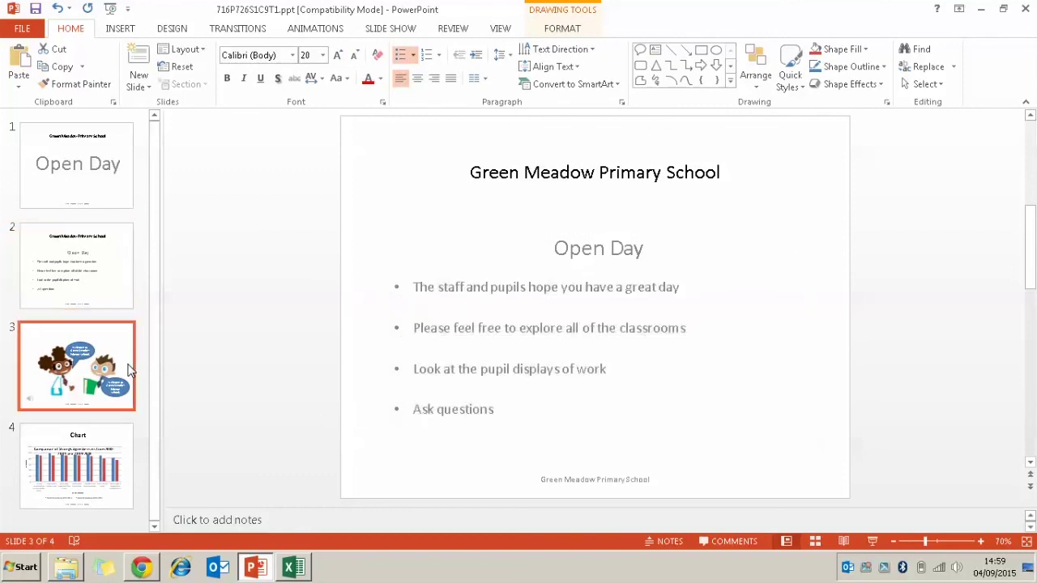
pyautogui.click(120, 443)
pyautogui.click(112, 367)
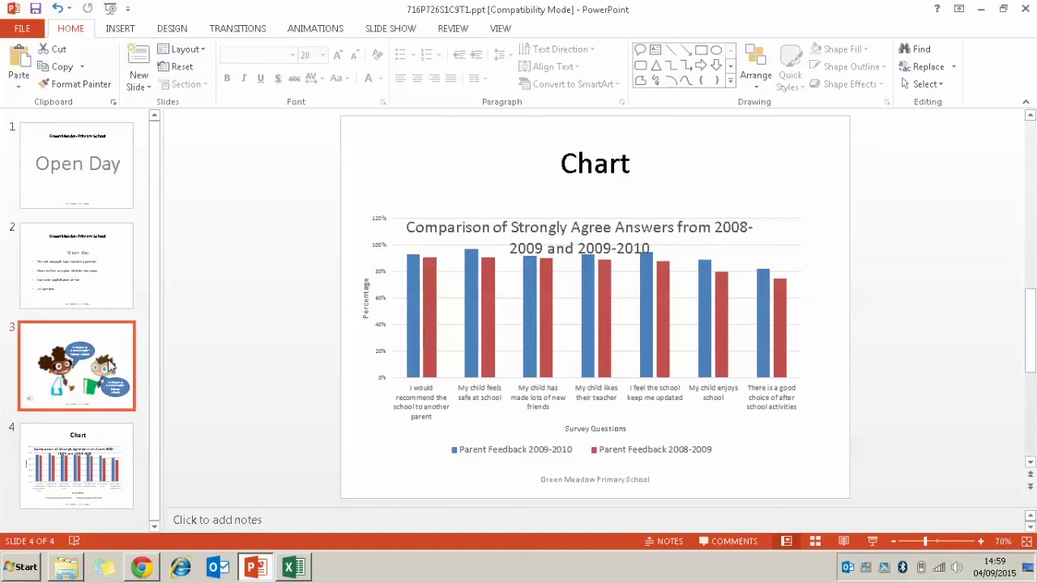
pyautogui.click(116, 278)
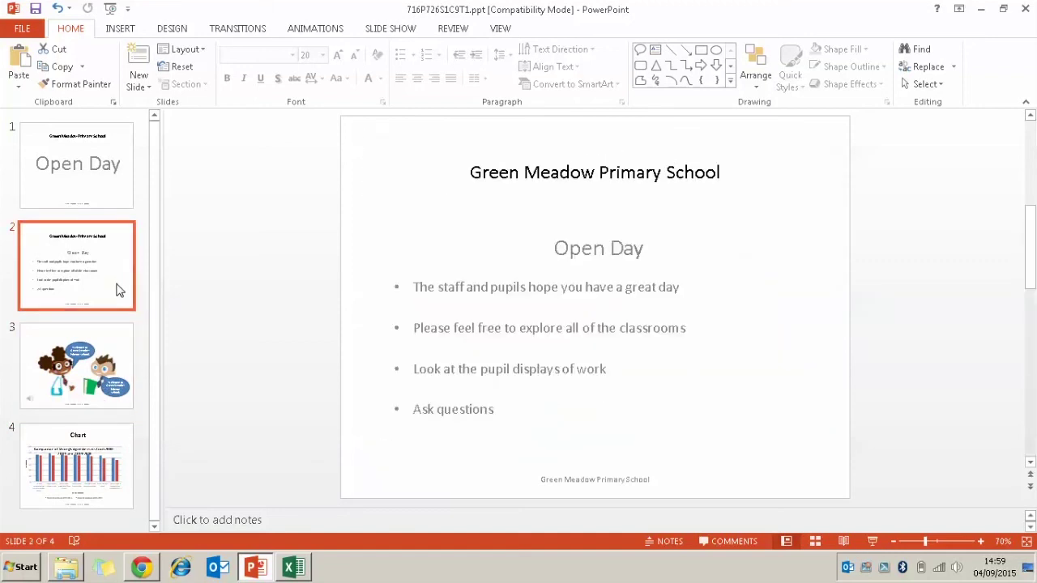
pyautogui.click(144, 567)
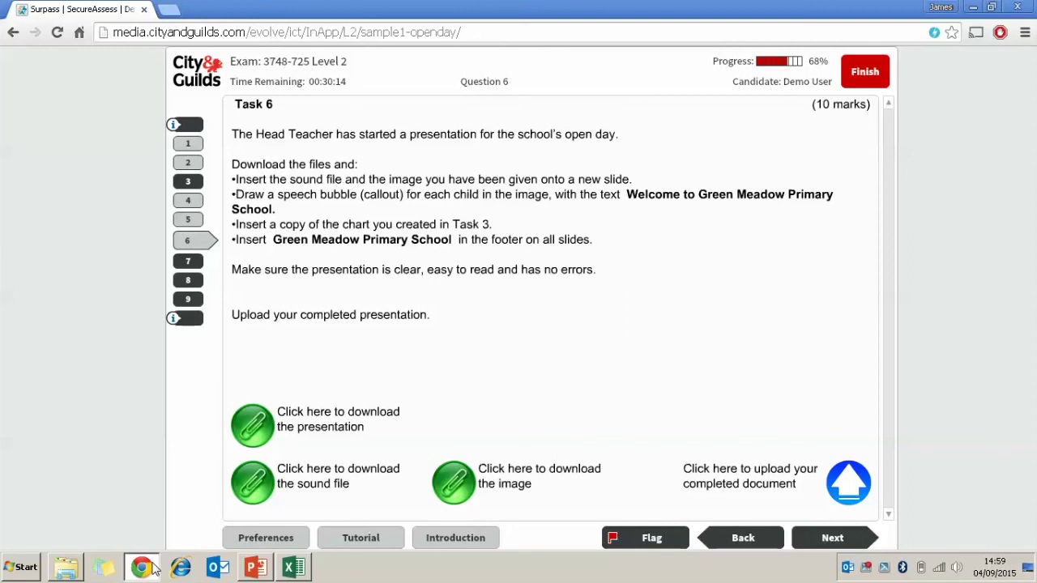
pyautogui.click(255, 567)
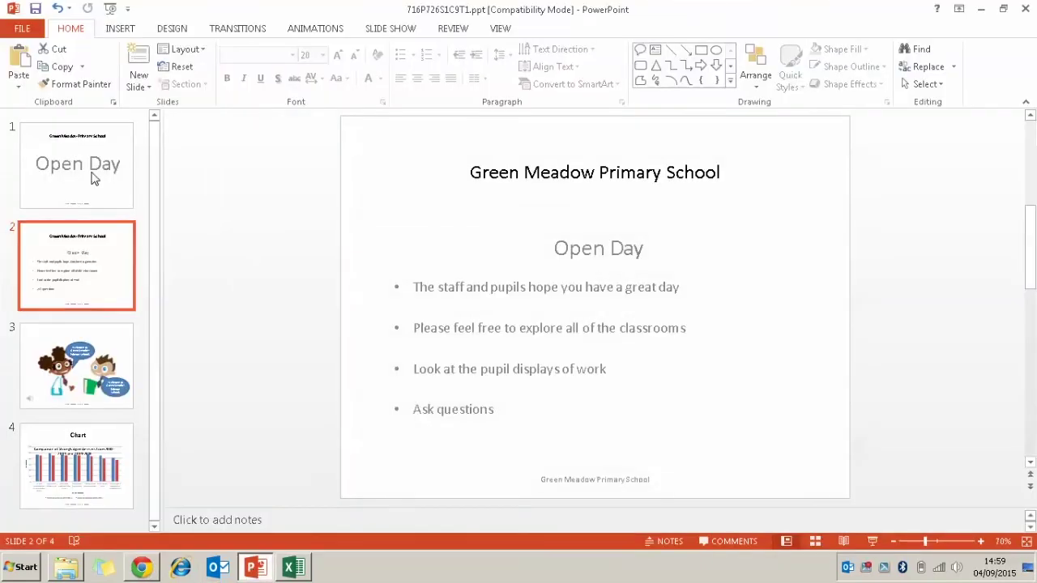
pyautogui.click(144, 571)
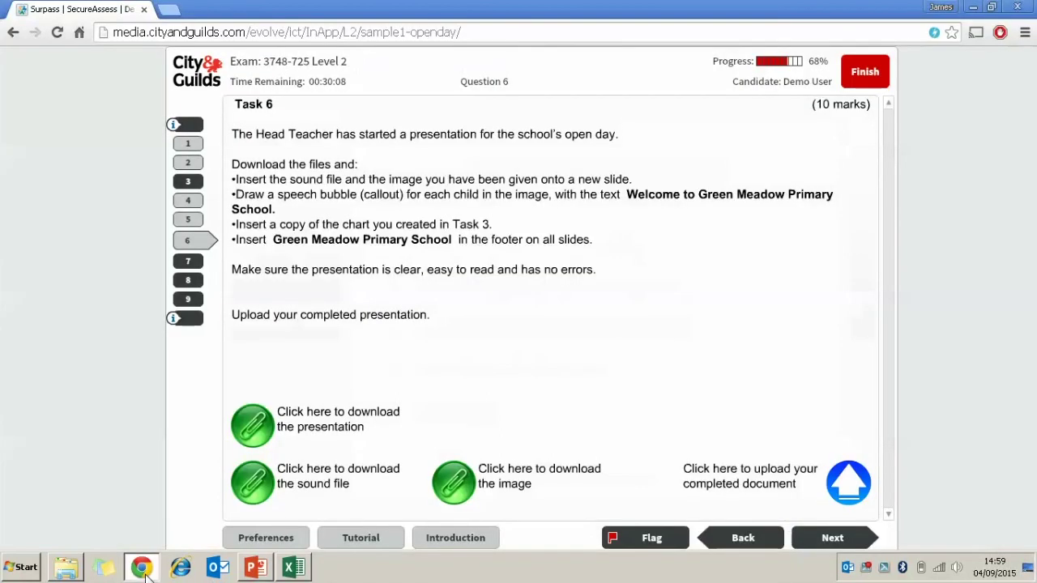
pyautogui.click(144, 571)
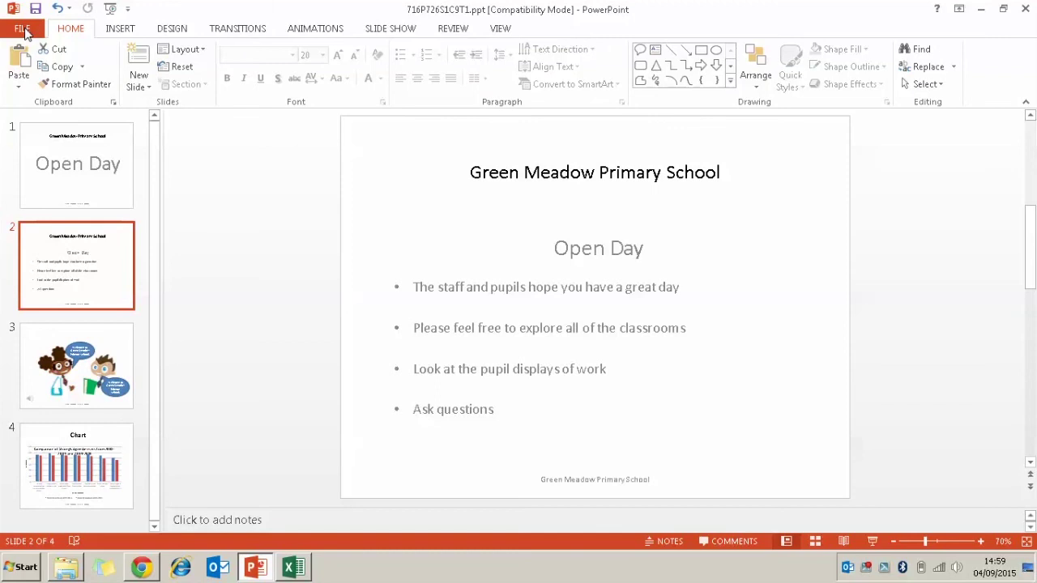
# Save the presentation as "Open Day" in PowerPoint 97-2003 format in the candidate's exam folder on the Desktop, accepting the compatibility check
pyautogui.click(24, 32)
pyautogui.click(62, 187)
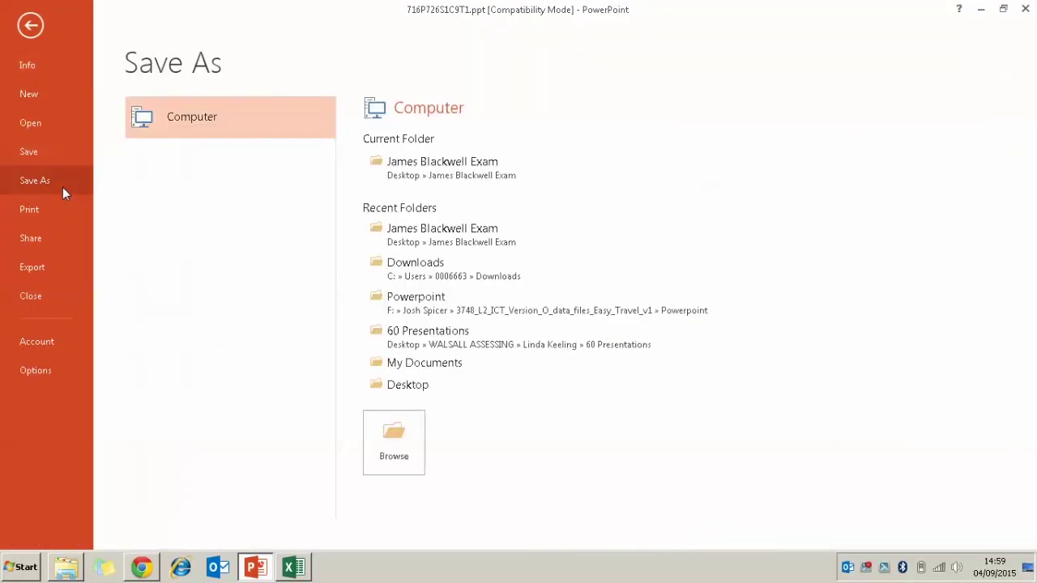
pyautogui.click(407, 389)
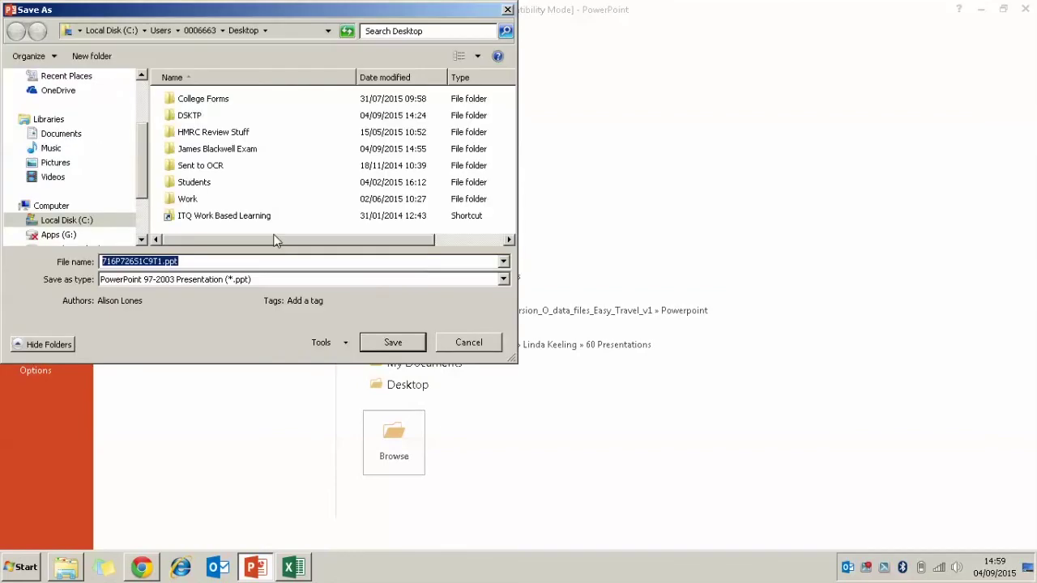
pyautogui.doubleClick(199, 149)
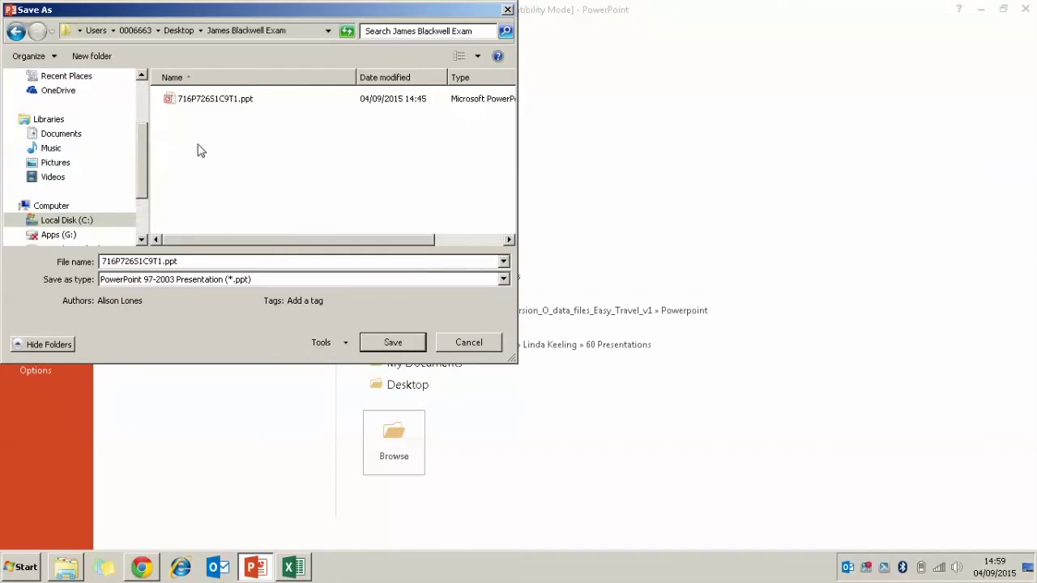
pyautogui.doubleClick(119, 259)
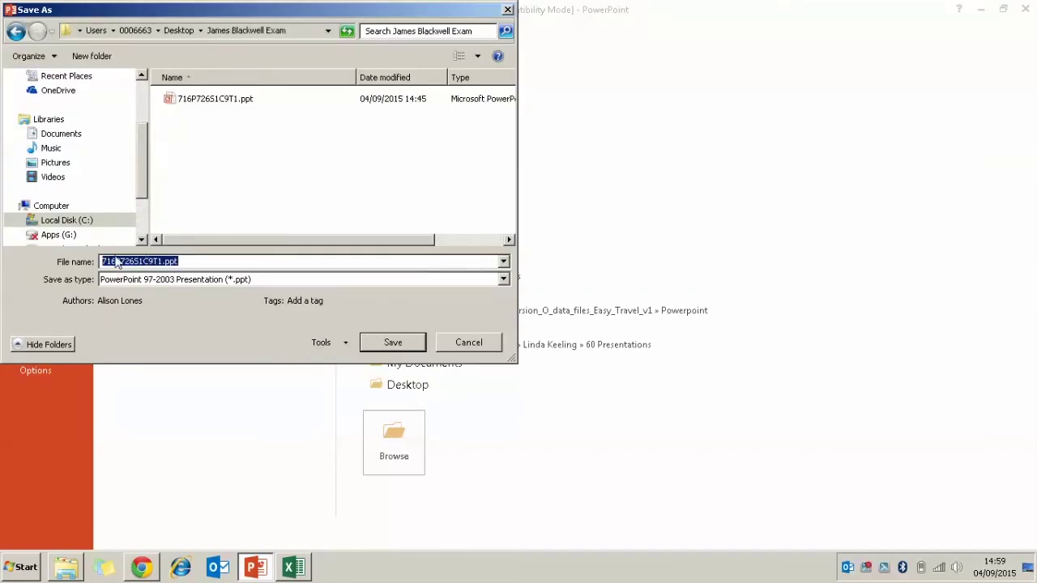
pyautogui.write('Open Day')
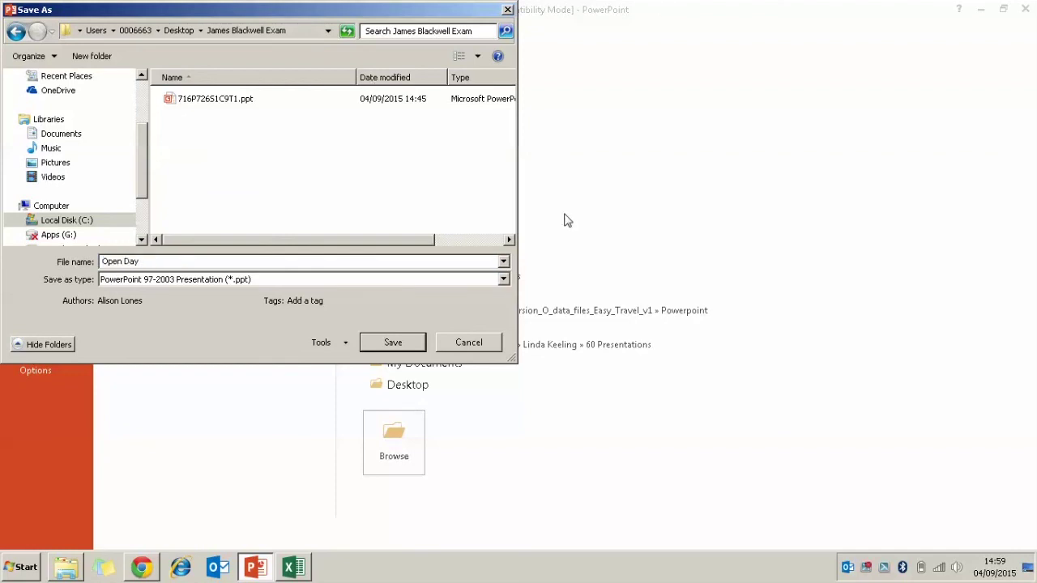
pyautogui.click(393, 342)
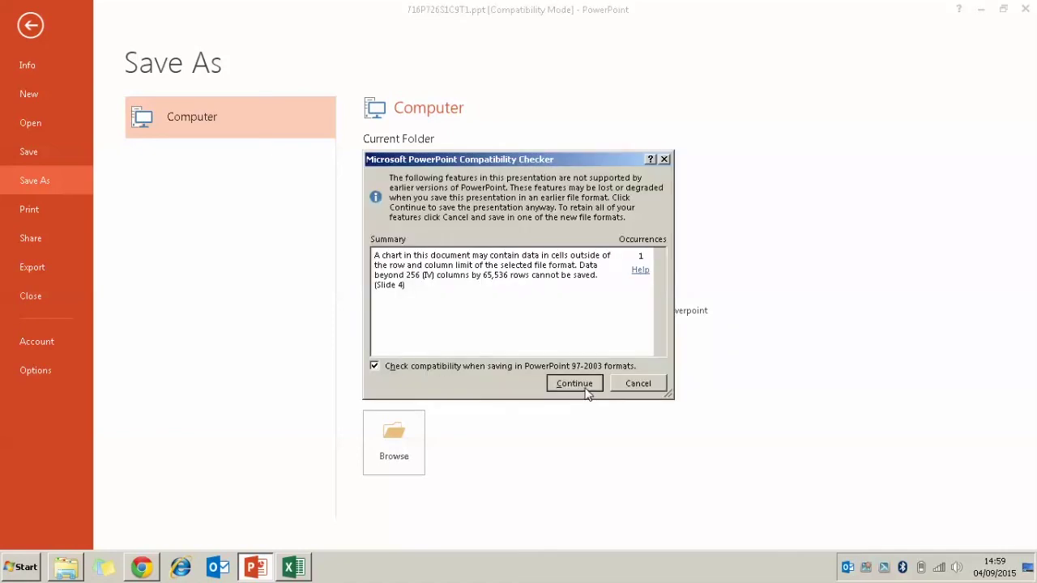
pyautogui.click(584, 385)
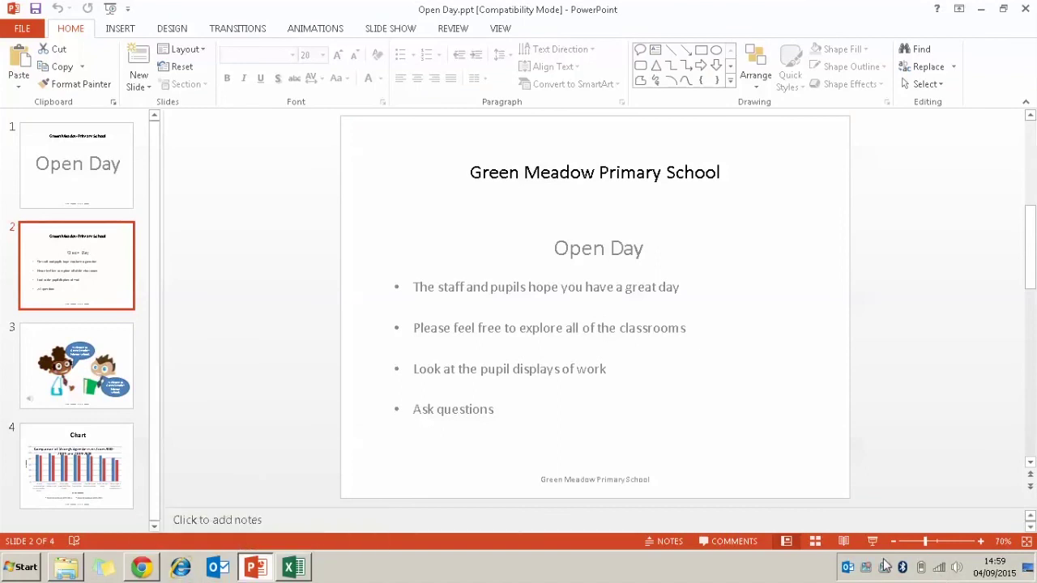
# Switch to the exam page in Chrome and try to upload the completed presentation for Task 6
pyautogui.click(143, 567)
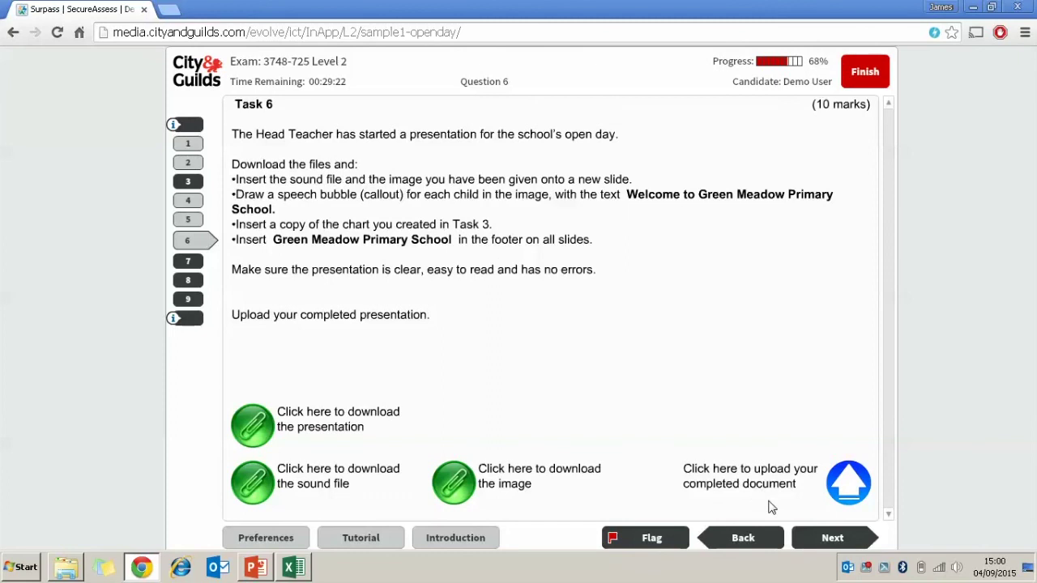
pyautogui.click(850, 496)
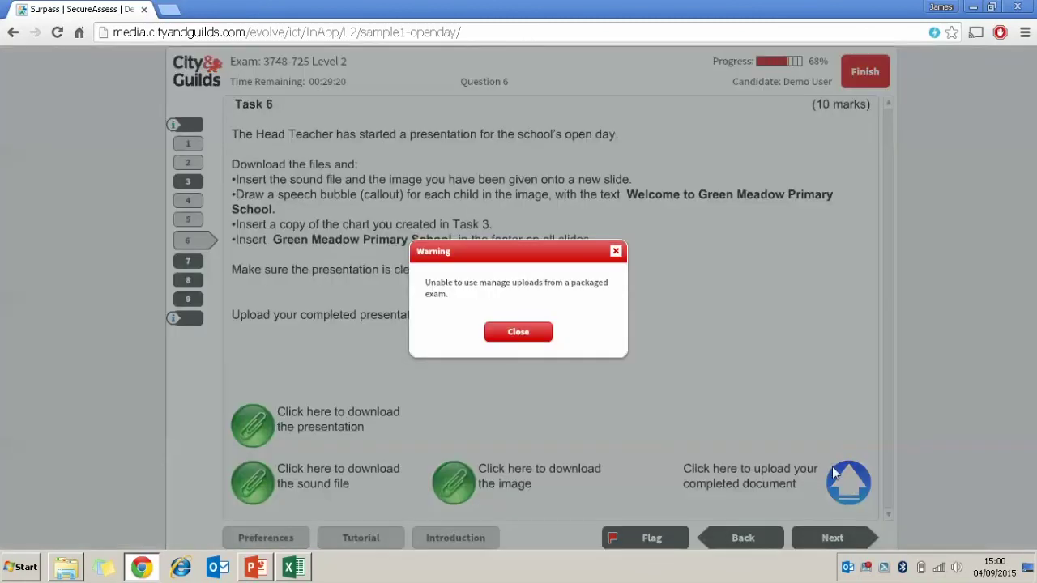
pyautogui.click(533, 335)
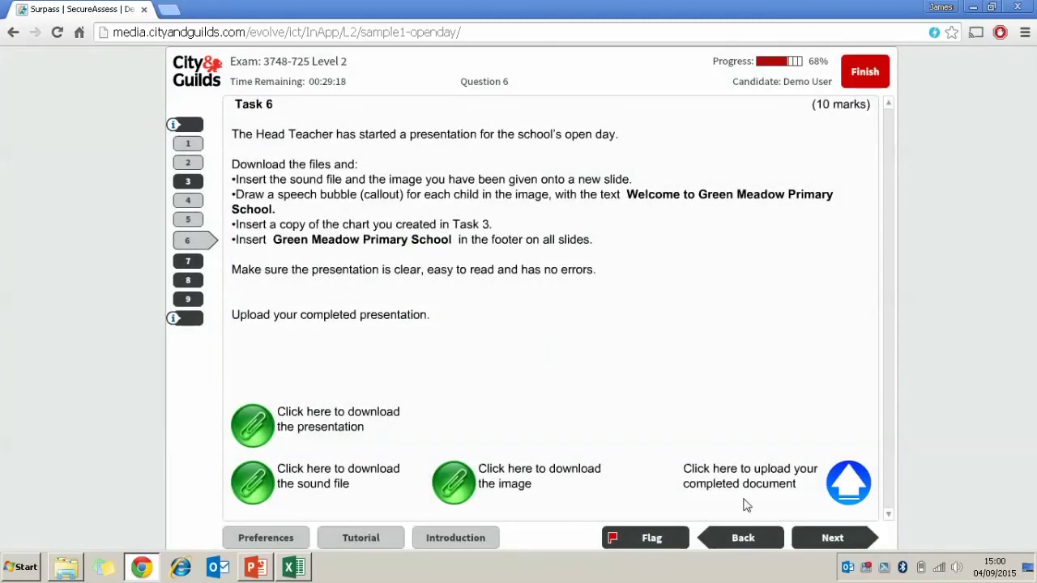